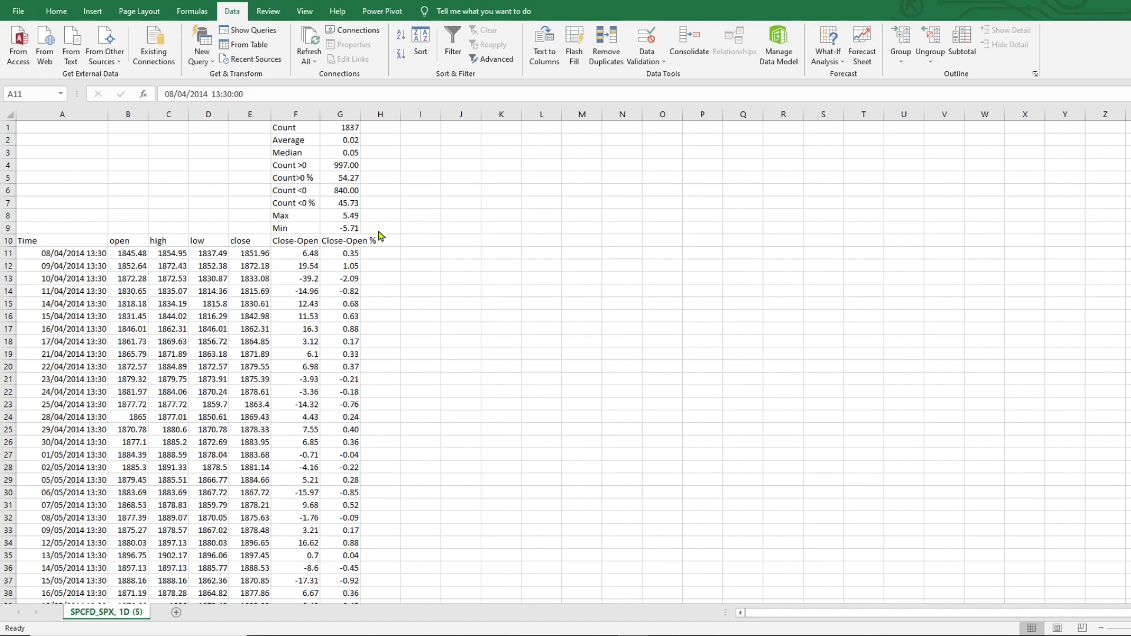
# Inspect the Max and Min formulas in the summary statistics block
pyautogui.click(348, 217)
pyautogui.click(347, 217)
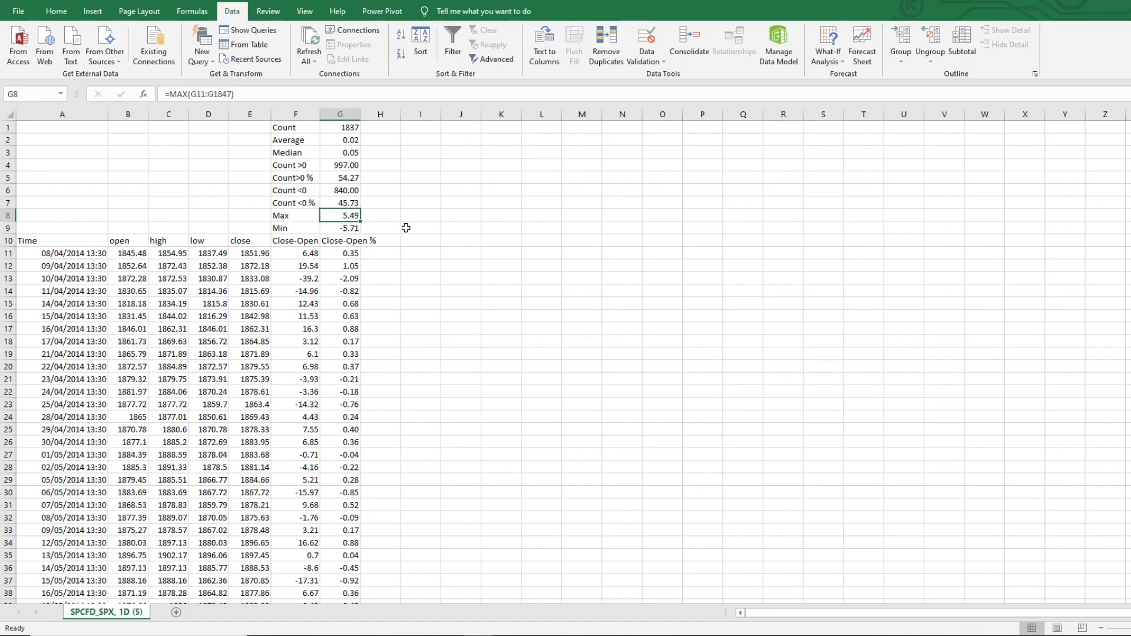
pyautogui.click(347, 230)
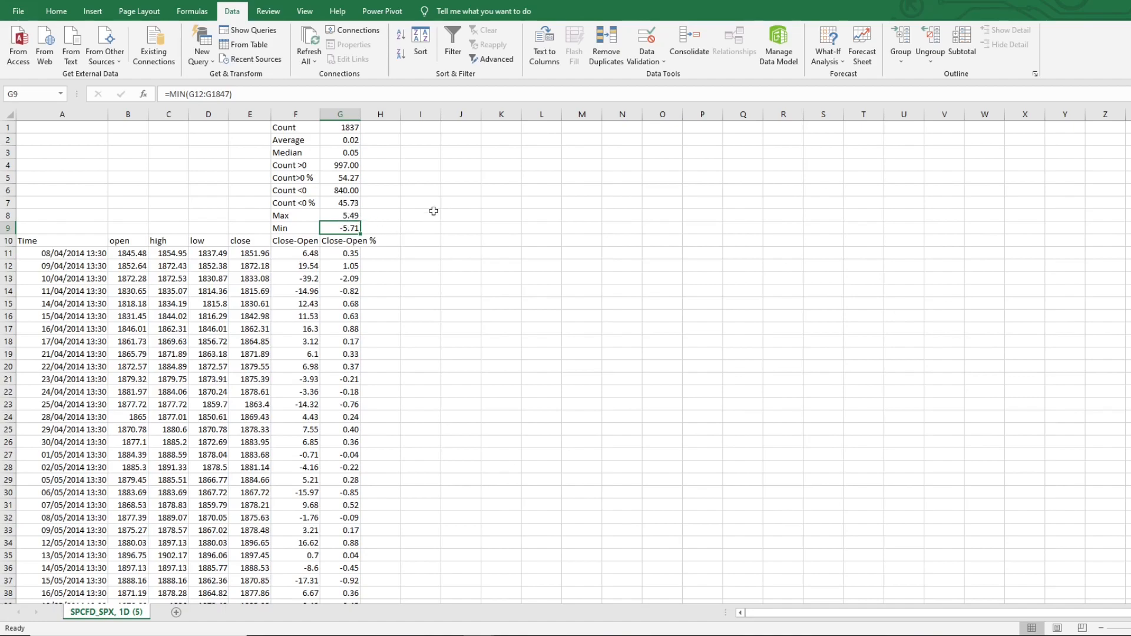
# Enter the first bin values -5.7, -5.5 and -5.3 in column J starting at J3
pyautogui.click(459, 153)
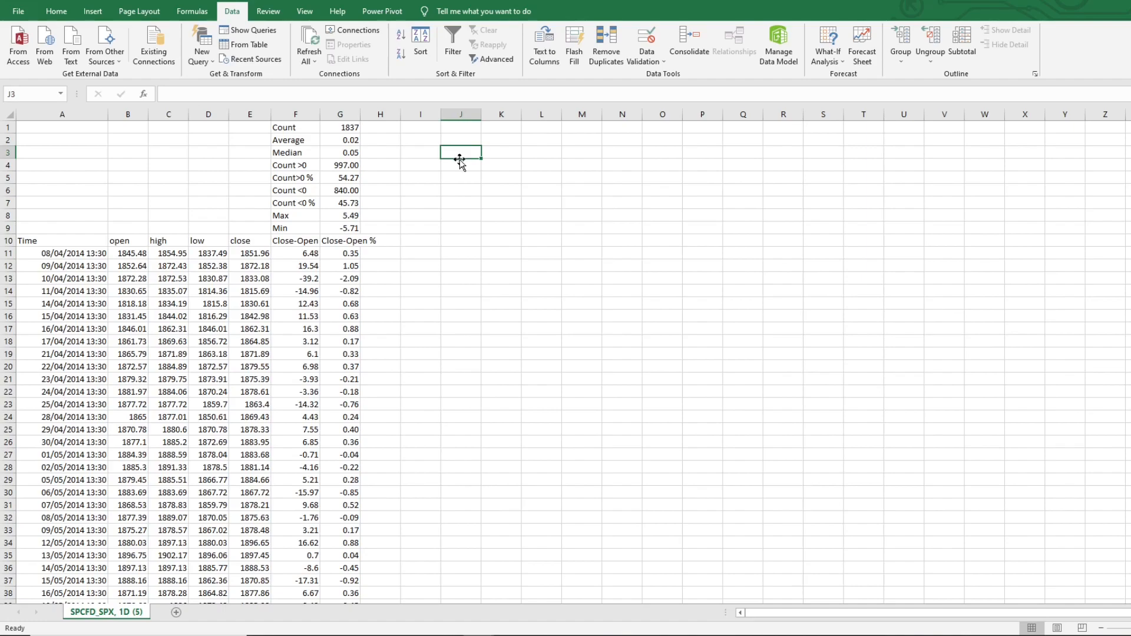
pyautogui.write('-')
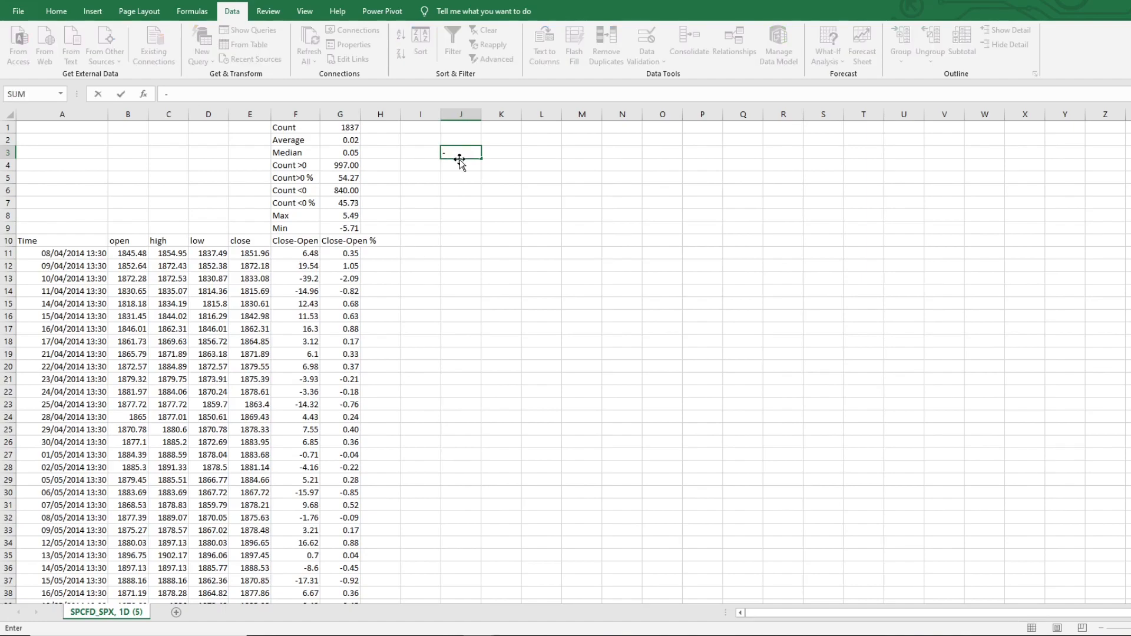
pyautogui.press('BackSpace')
pyautogui.press('BackSpace')
pyautogui.write('5.7')
pyautogui.press('Return')
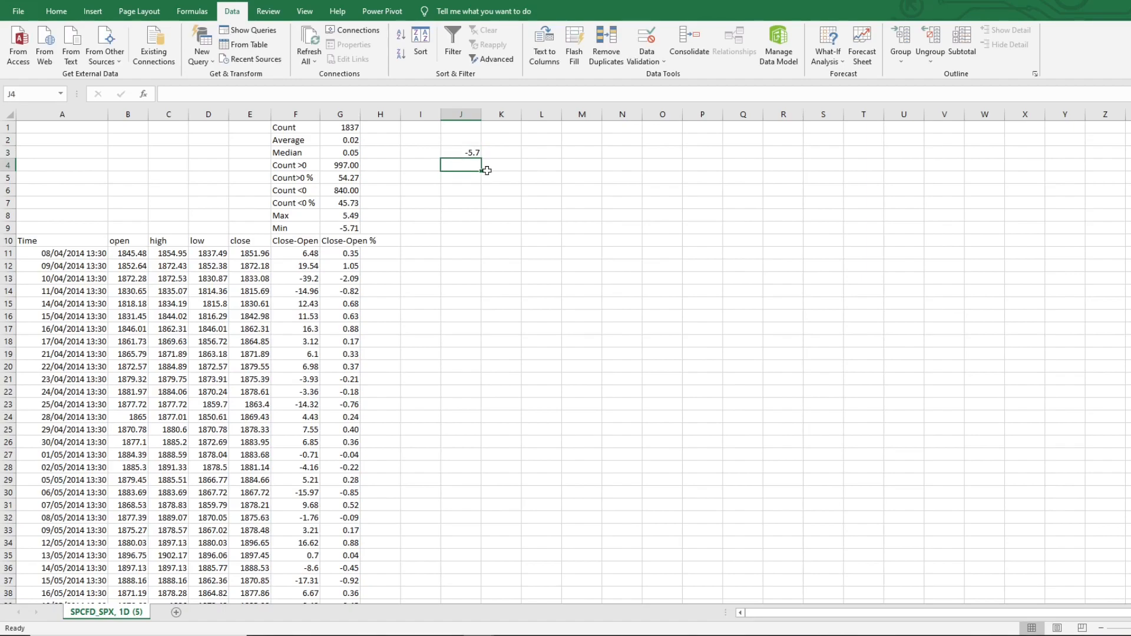
pyautogui.write('-.5.5')
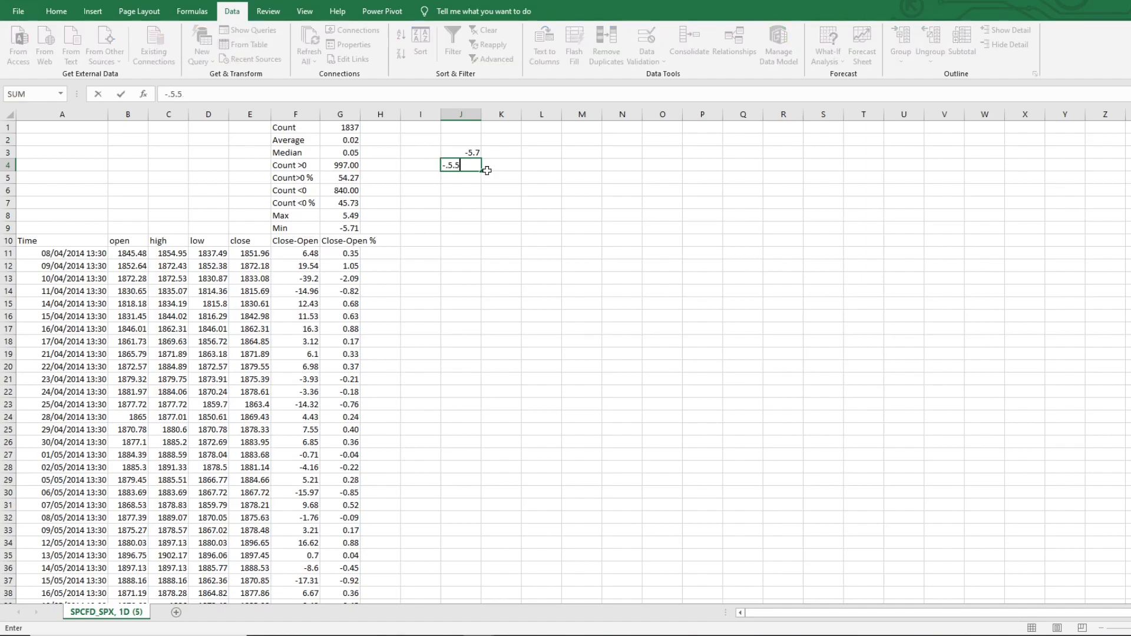
pyautogui.press('BackSpace')
pyautogui.press('BackSpace')
pyautogui.press('BackSpace')
pyautogui.press('BackSpace')
pyautogui.write('5.5')
pyautogui.press('Return')
pyautogui.write('-5.3')
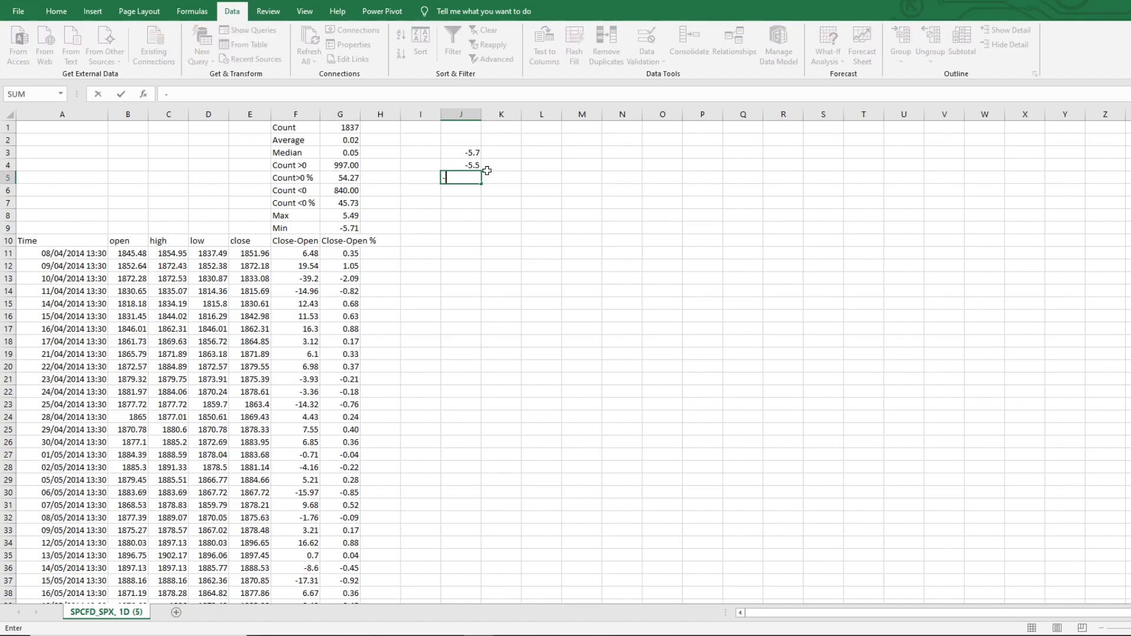
pyautogui.press('Return')
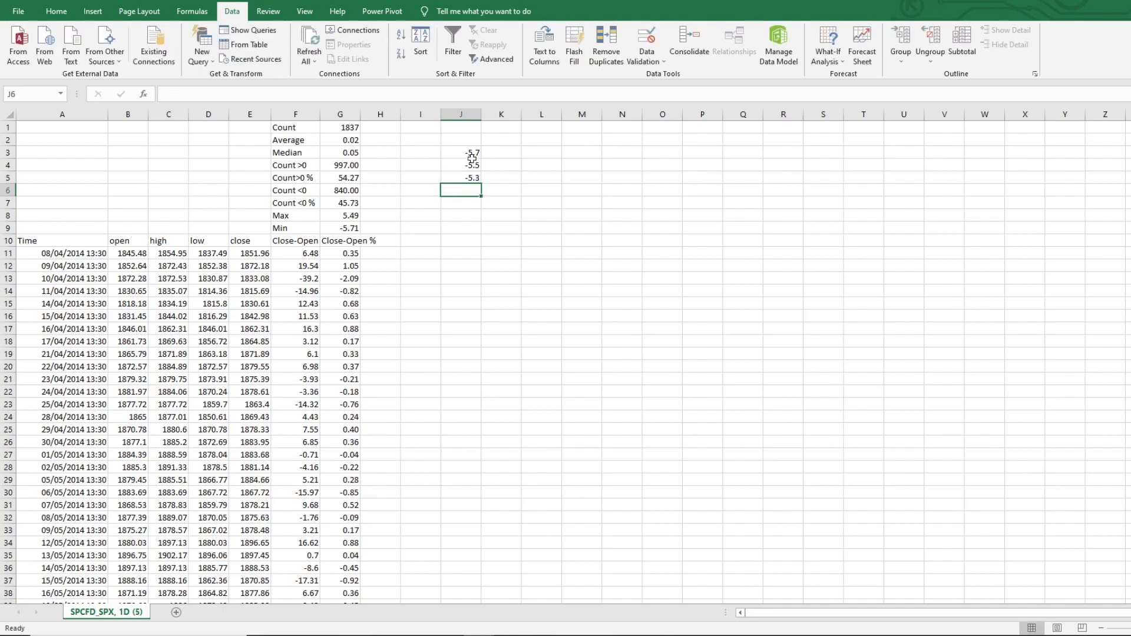
# Extend the bin series in 0.2 steps down column J to 5.5
pyautogui.moveTo(472, 155); pyautogui.dragTo(475, 496)
pyautogui.scroll(10, 475, 489)
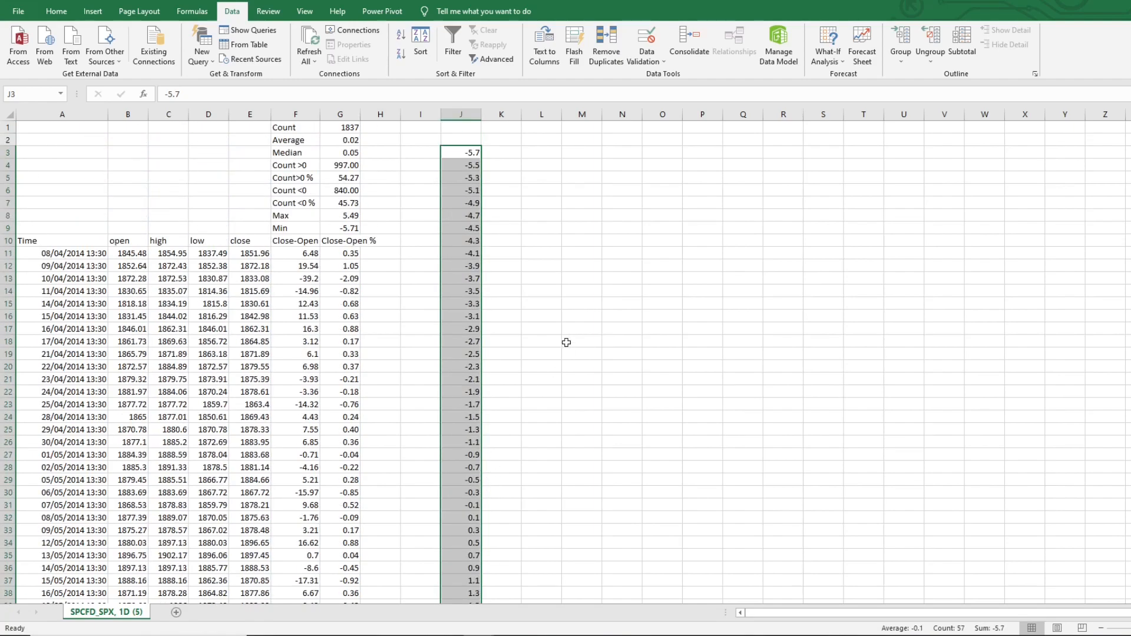
pyautogui.click(554, 328)
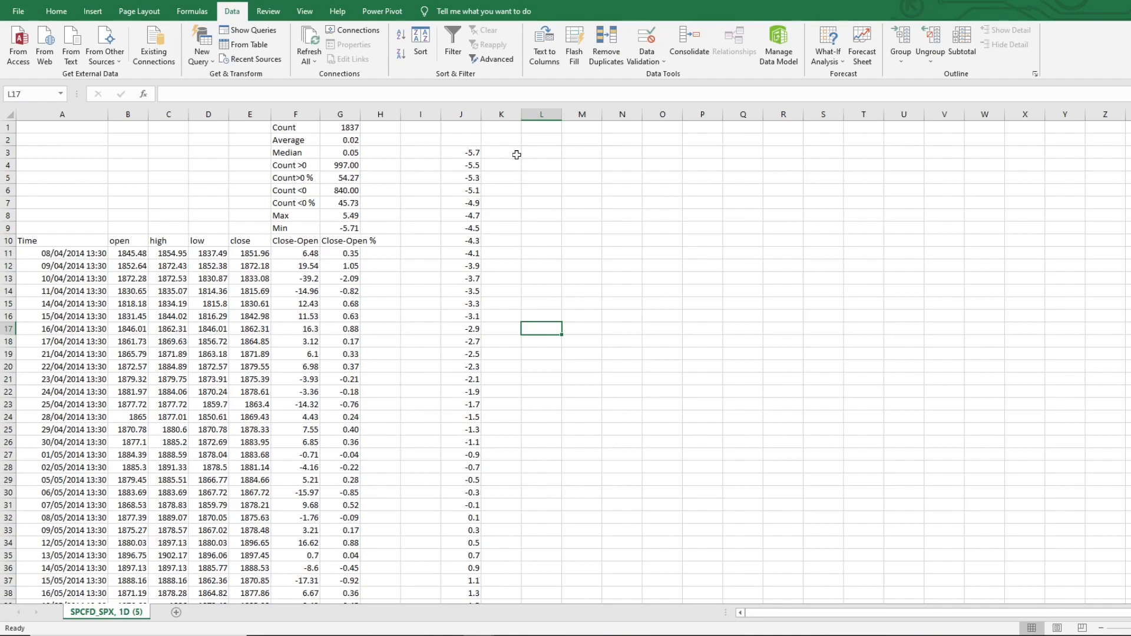
# Label the bin column with the header Bin in J2
pyautogui.click(462, 140)
pyautogui.write('Bin')
pyautogui.press('Return')
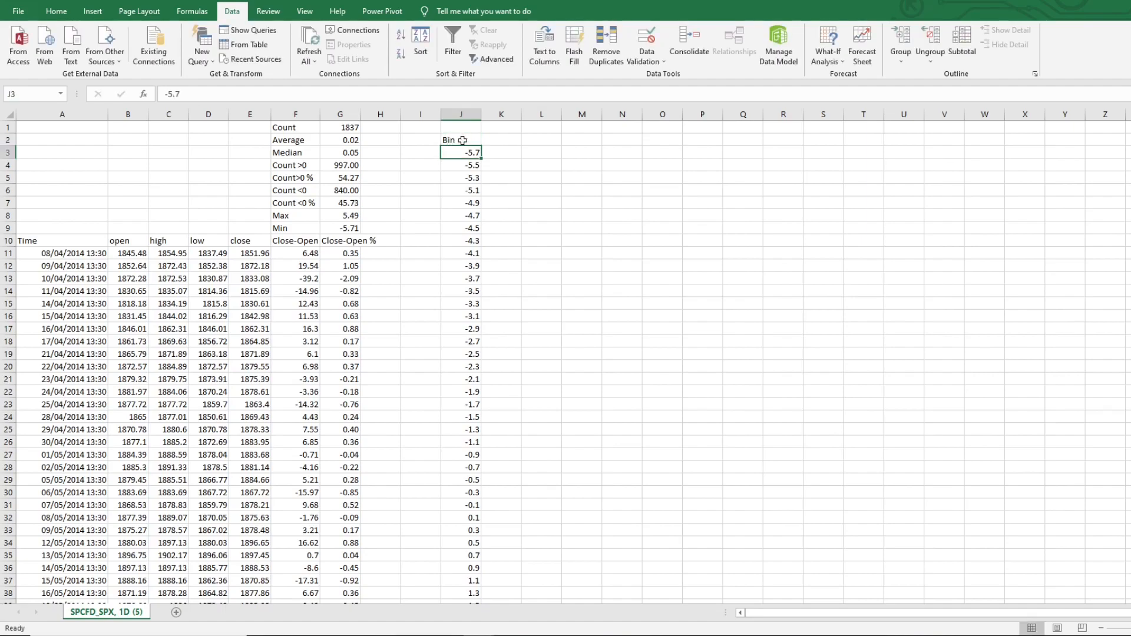
pyautogui.click(492, 151)
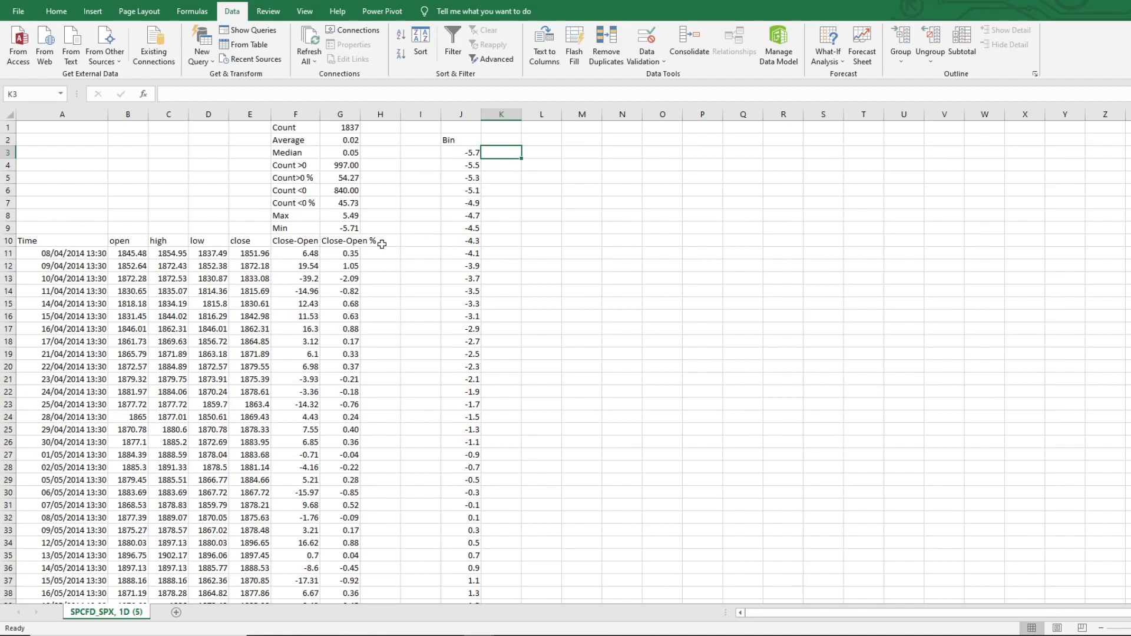
pyautogui.click(453, 153)
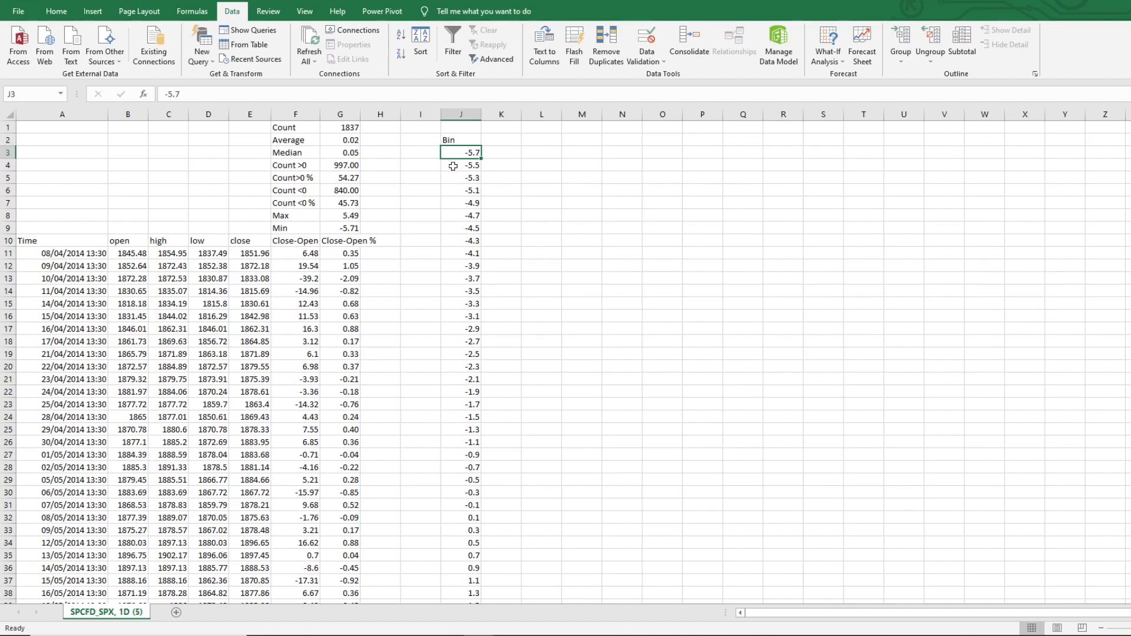
pyautogui.click(454, 165)
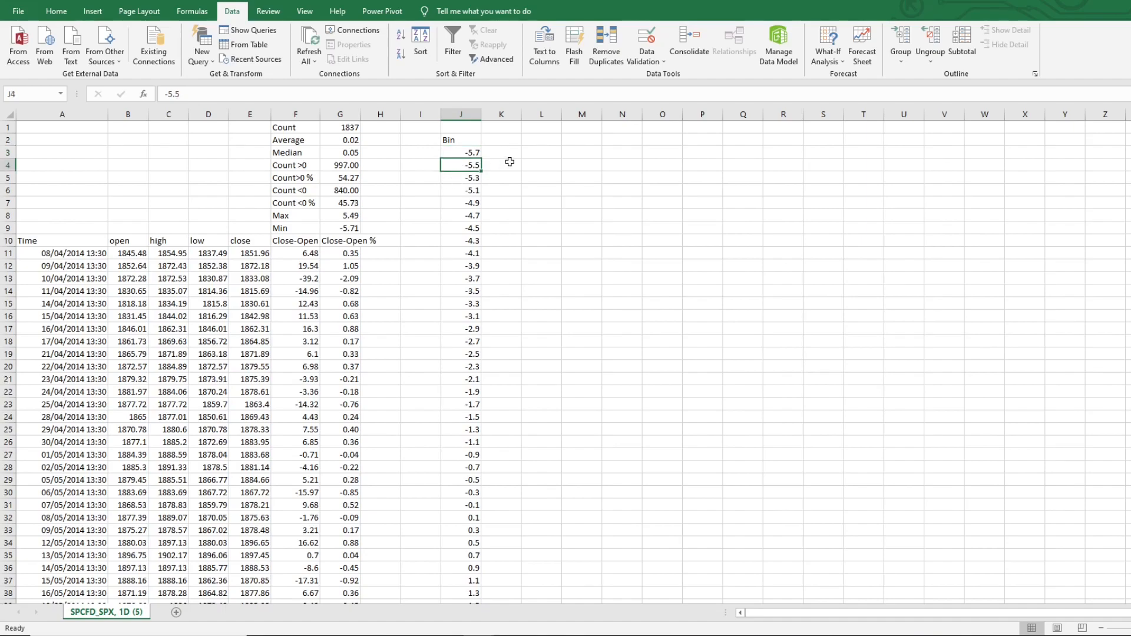
pyautogui.scroll(-7, 493, 254)
pyautogui.scroll(-8, 492, 255)
pyautogui.scroll(15, 493, 254)
# Enable the Analysis ToolPak add-in through the Excel options
pyautogui.click(25, 15)
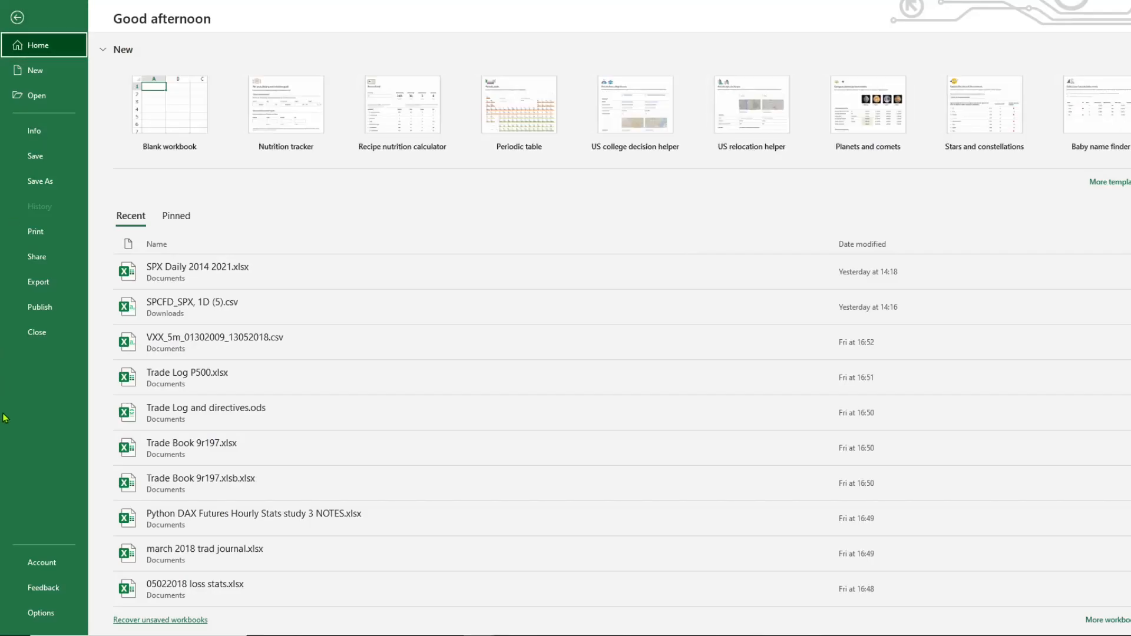
pyautogui.click(46, 613)
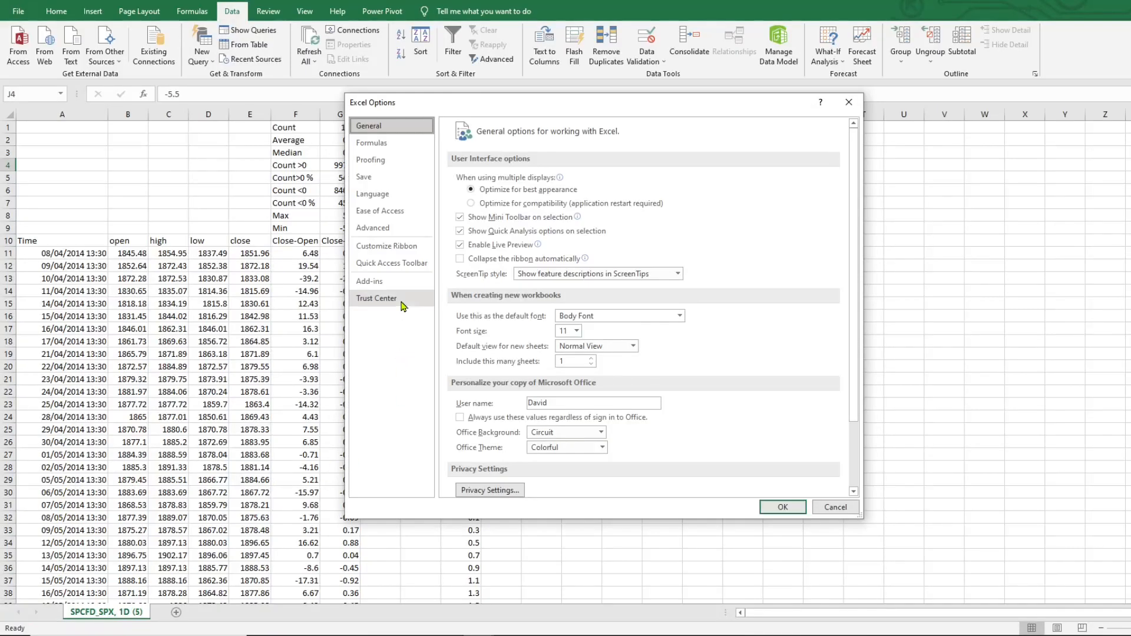
pyautogui.click(374, 283)
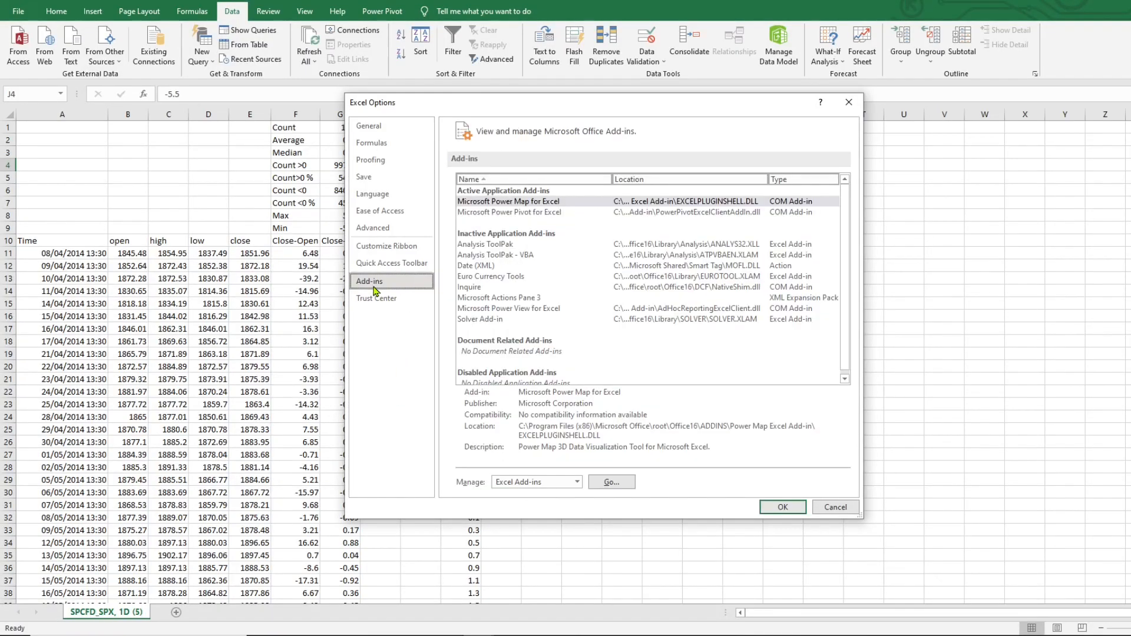
pyautogui.click(500, 244)
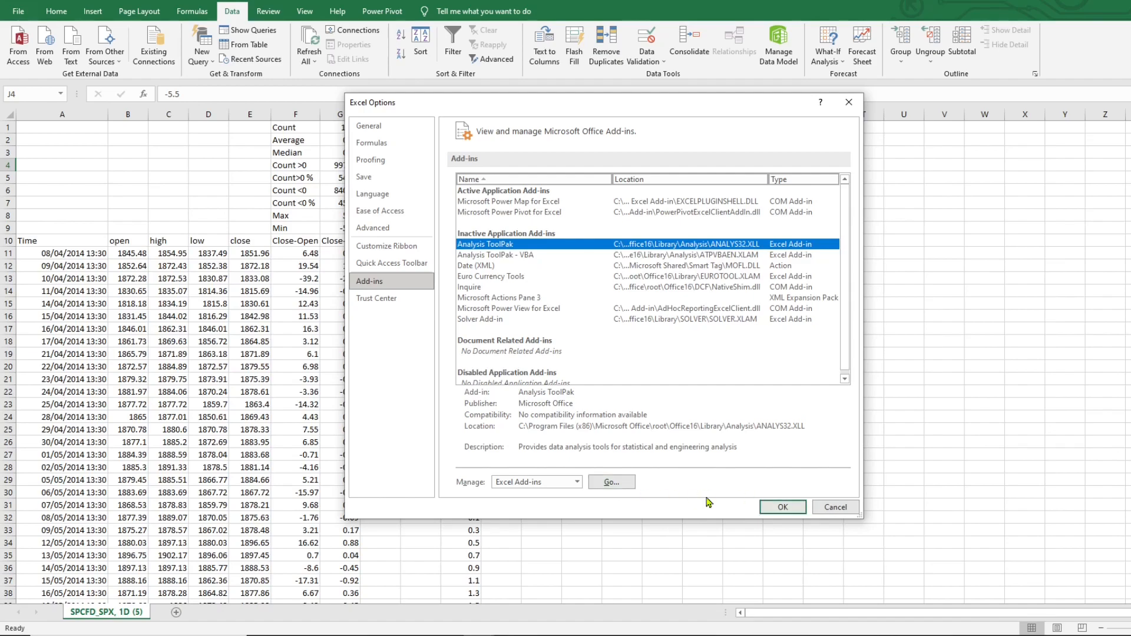
pyautogui.click(616, 486)
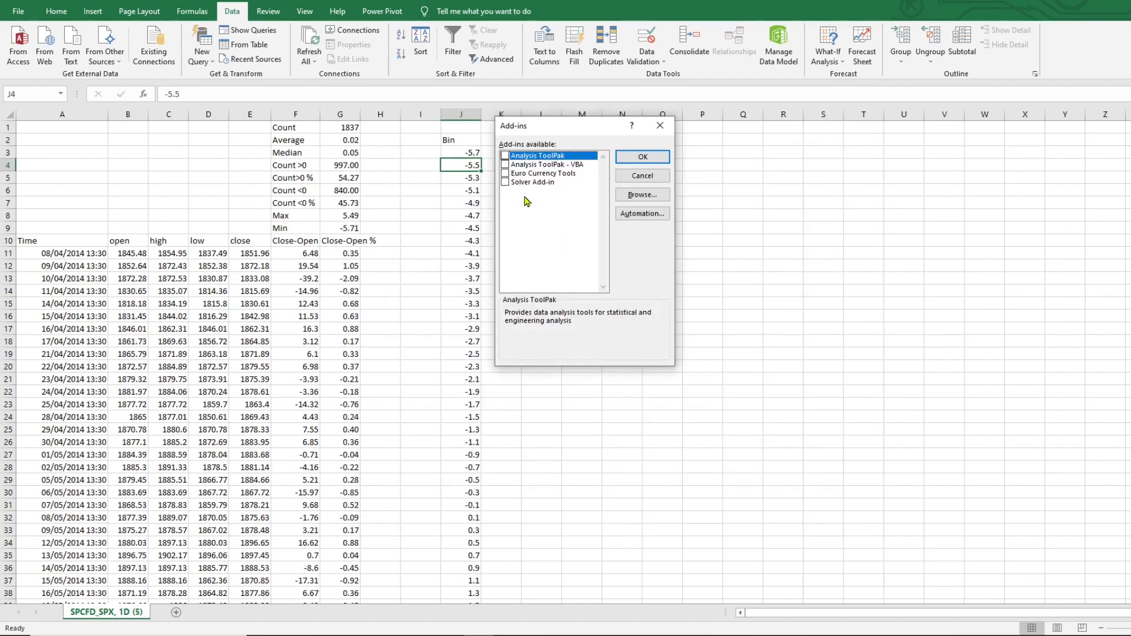
pyautogui.click(505, 156)
pyautogui.click(632, 159)
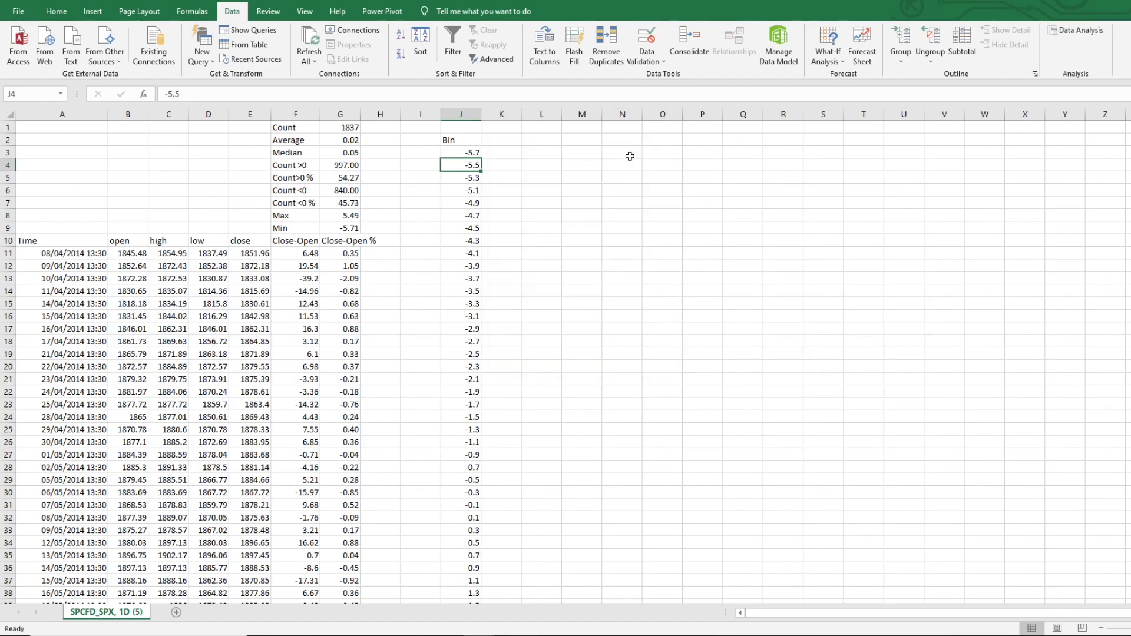
# Open Data Analysis and choose the Histogram tool
pyautogui.click(1083, 30)
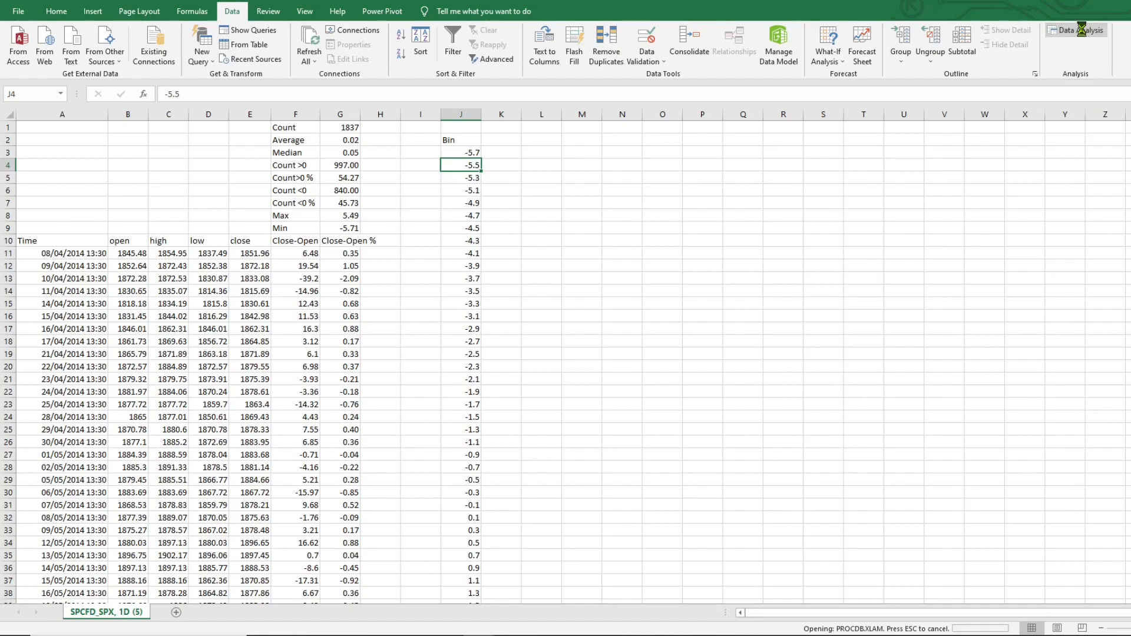
pyautogui.moveTo(561, 189); pyautogui.dragTo(824, 175)
pyautogui.moveTo(908, 232)
pyautogui.mouseDown()
pyautogui.moveTo(910, 222)
pyautogui.moveTo(910, 238)
pyautogui.mouseUp()
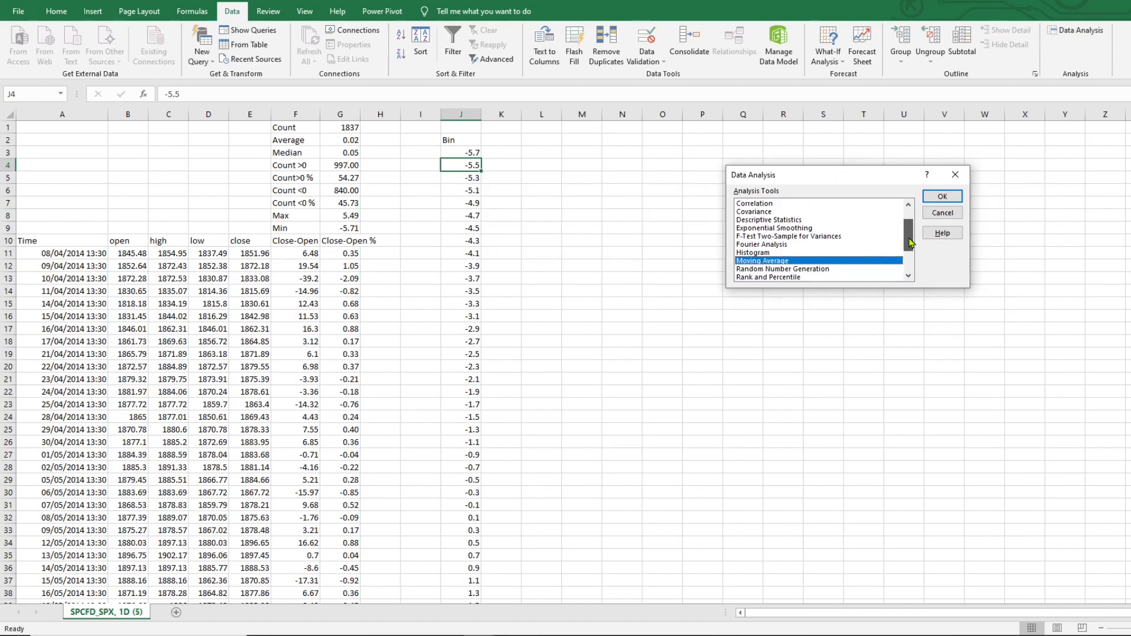
pyautogui.click(783, 253)
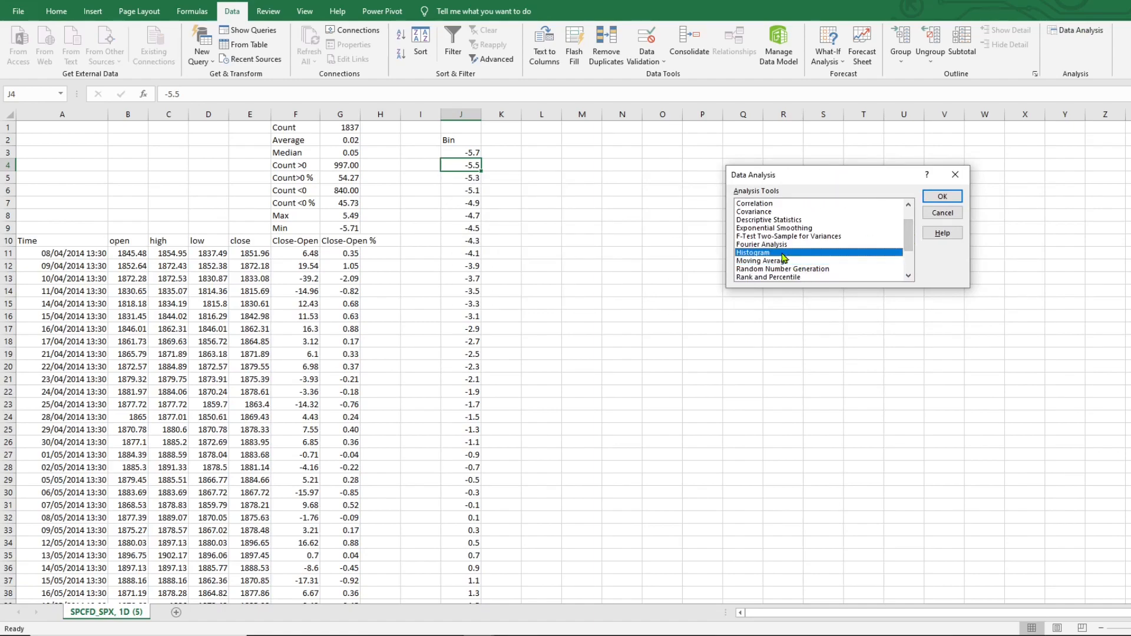
pyautogui.click(943, 196)
# Set the histogram input range to the Close-Open % values G11:G1847
pyautogui.moveTo(795, 148); pyautogui.dragTo(763, 192)
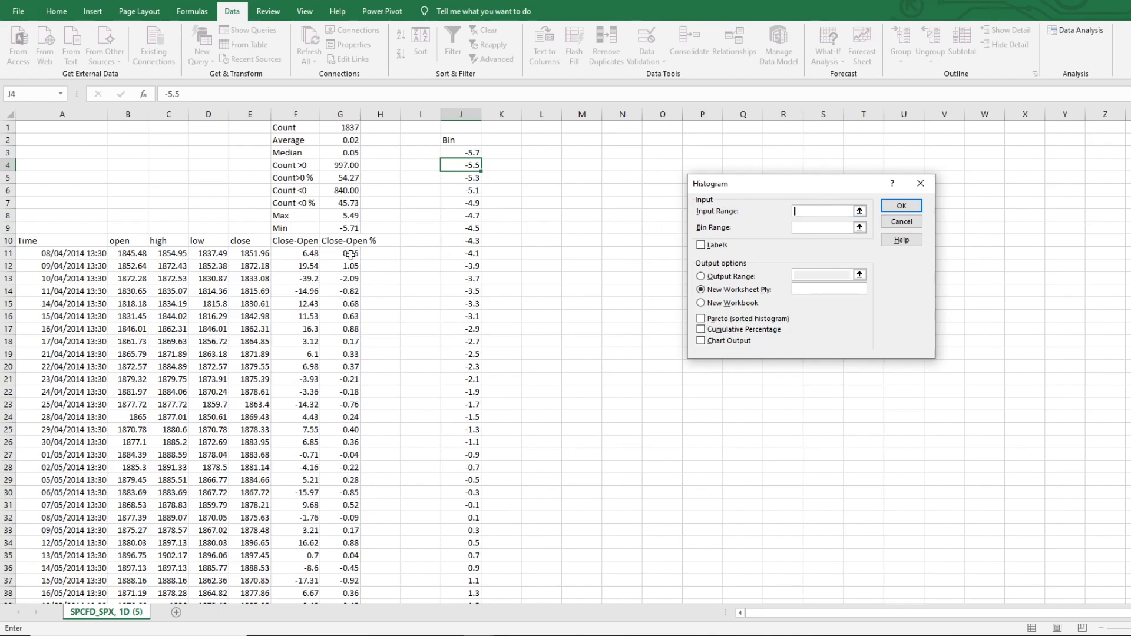
pyautogui.moveTo(350, 255); pyautogui.dragTo(351, 517)
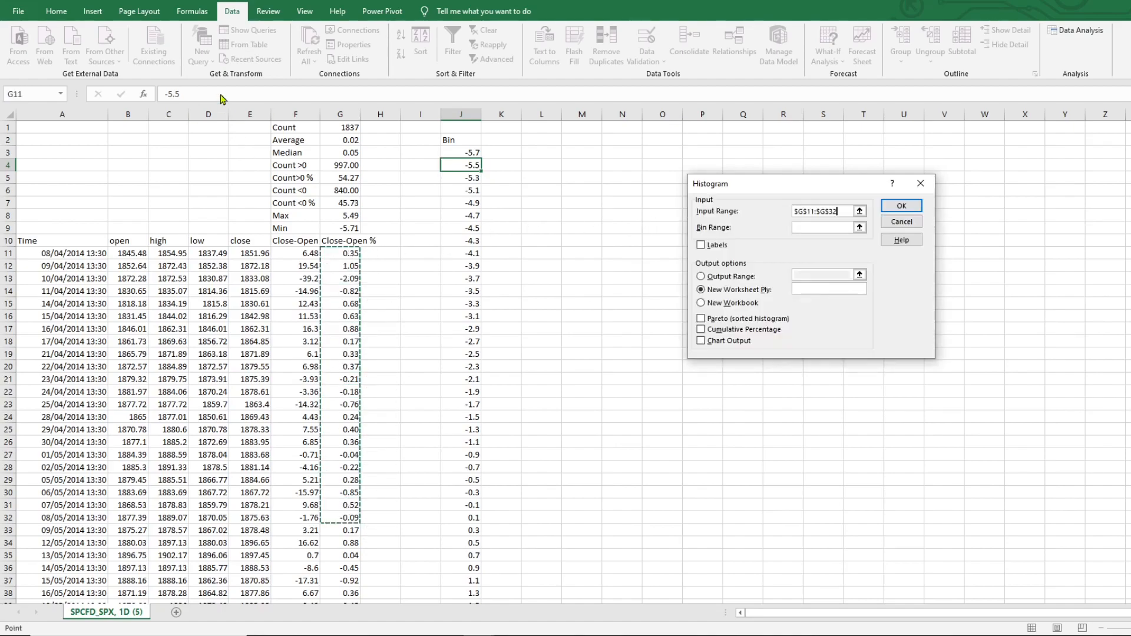
pyautogui.press('BackSpace')
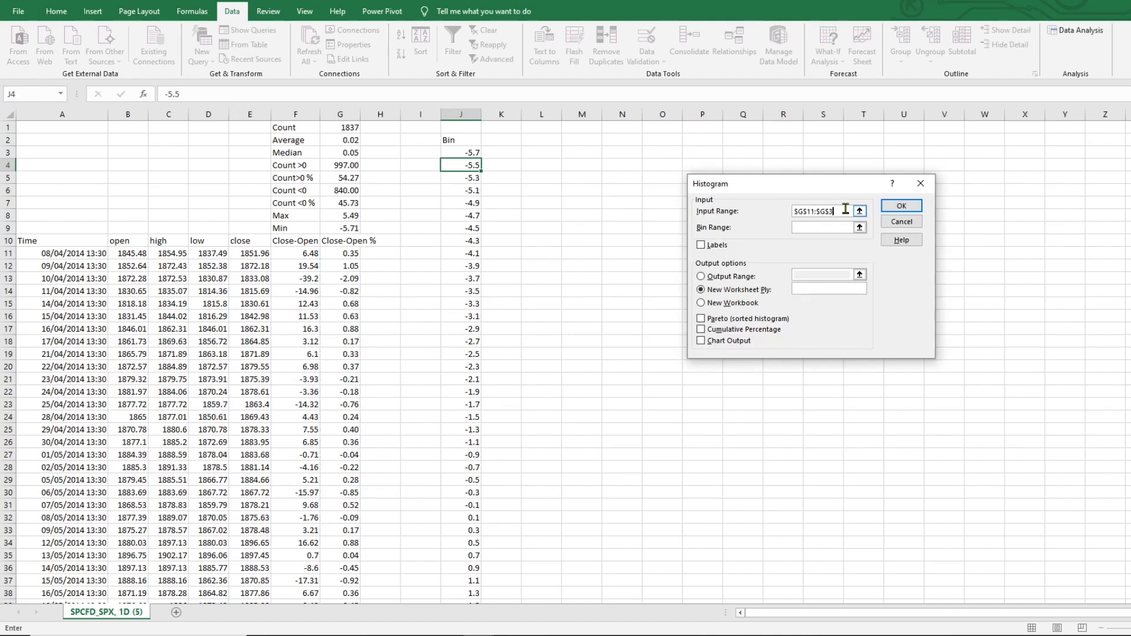
pyautogui.write('1847')
# Set the histogram bin range to J3:J59
pyautogui.click(819, 231)
pyautogui.moveTo(459, 155); pyautogui.dragTo(460, 580)
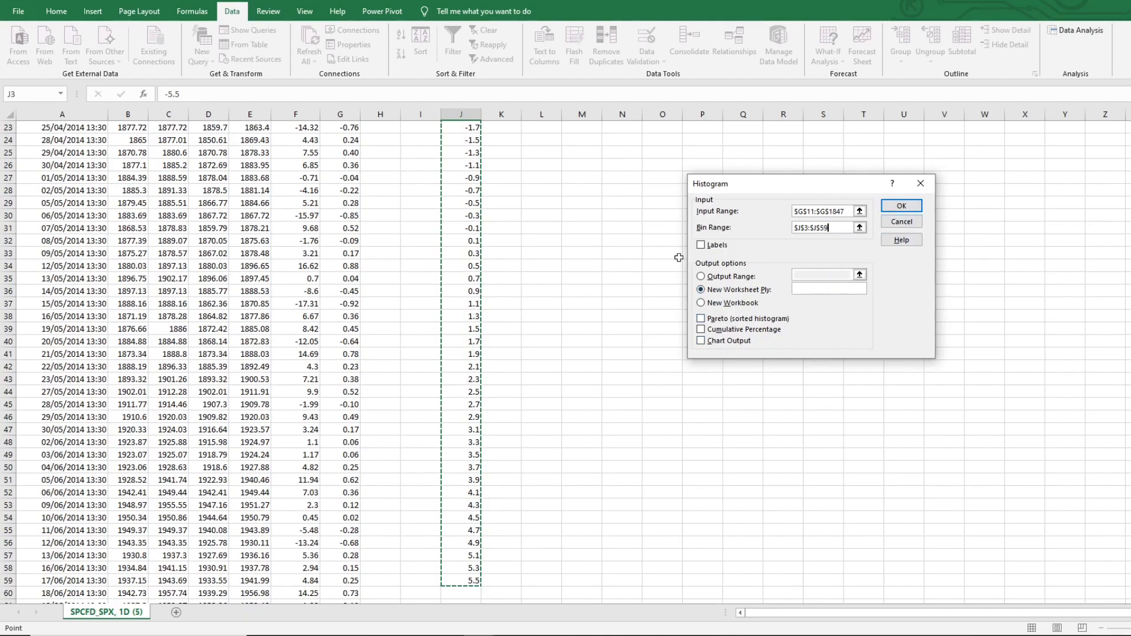
pyautogui.scroll(8, 566, 362)
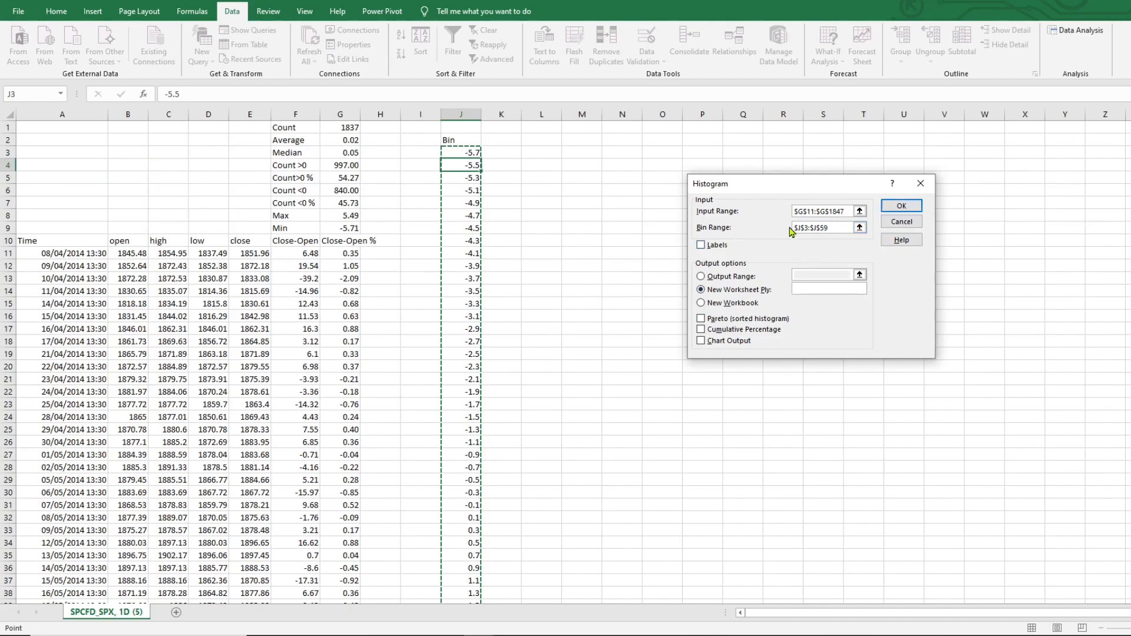
# Direct the histogram output to cell M3 and run it
pyautogui.scroll(-13, 552, 416)
pyautogui.scroll(13, 551, 417)
pyautogui.click(719, 279)
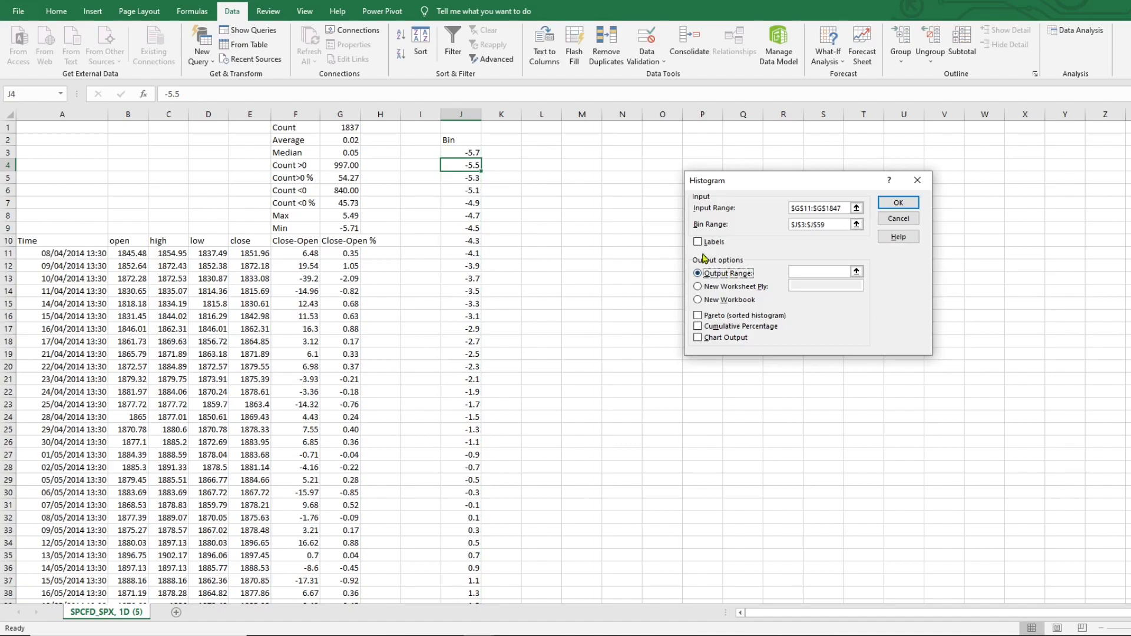
pyautogui.click(573, 152)
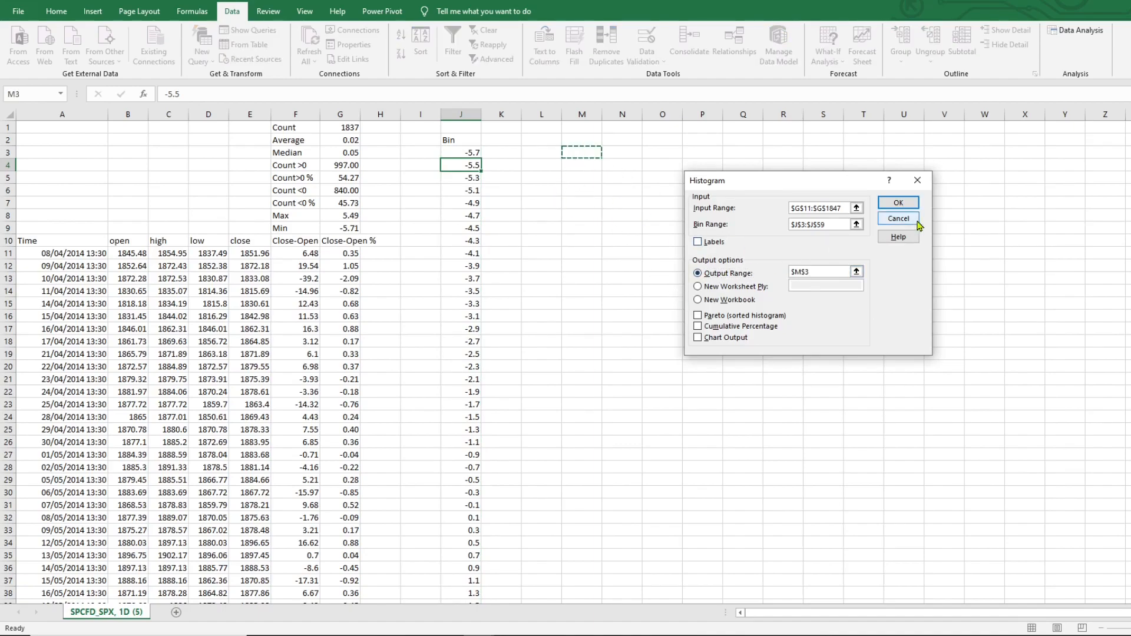
pyautogui.click(896, 203)
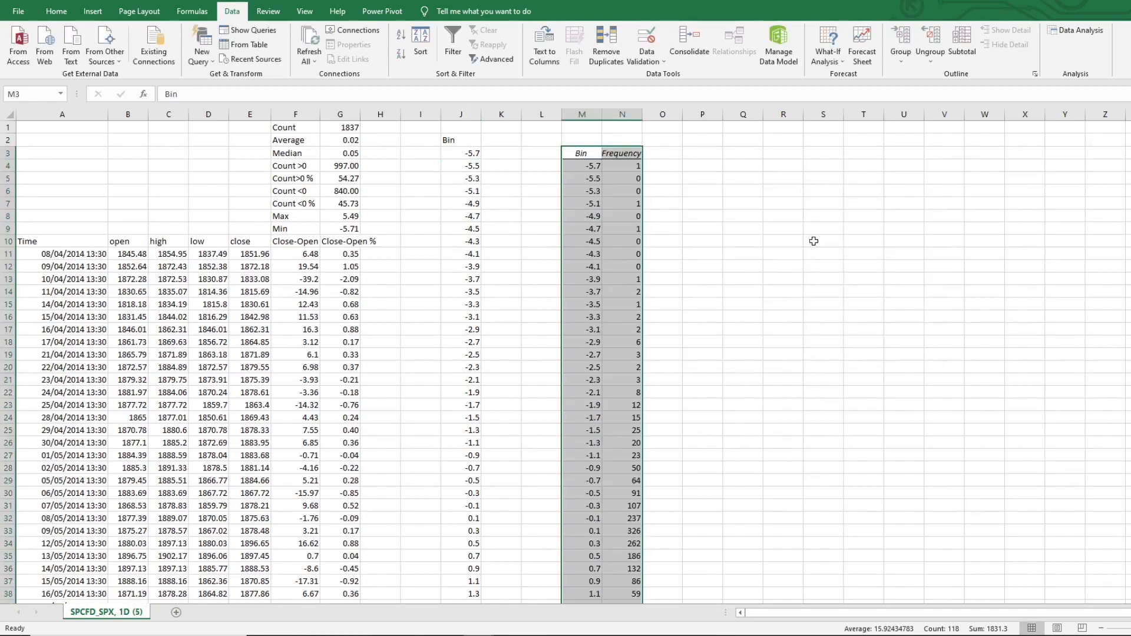
# Examine the generated bin and frequency table
pyautogui.click(651, 313)
pyautogui.scroll(-8, 651, 313)
pyautogui.scroll(8, 651, 313)
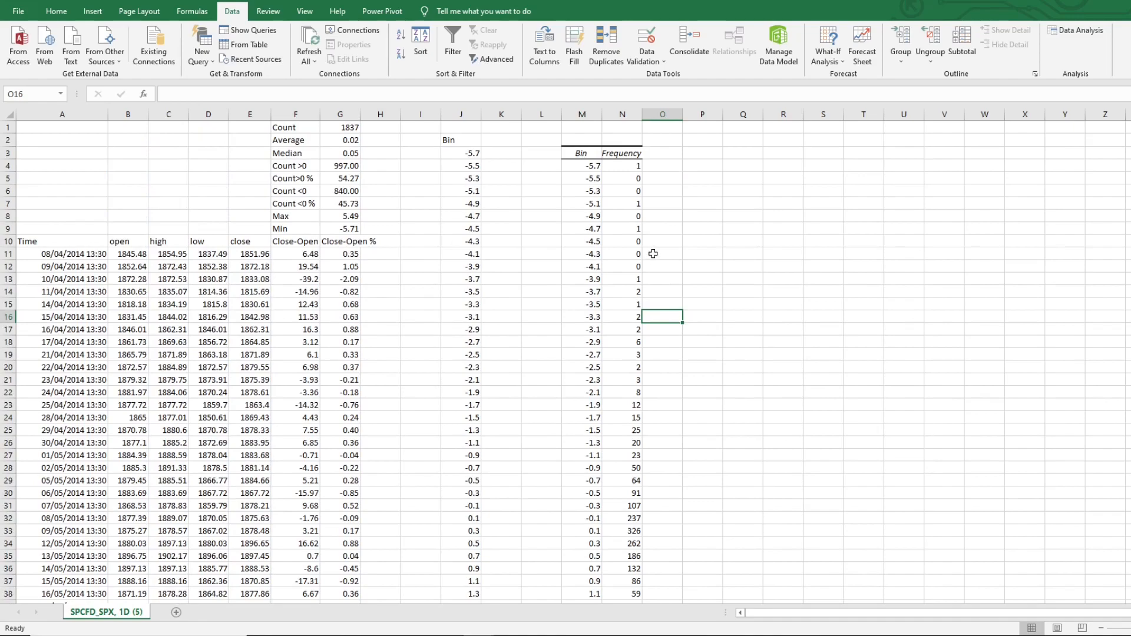
pyautogui.click(593, 168)
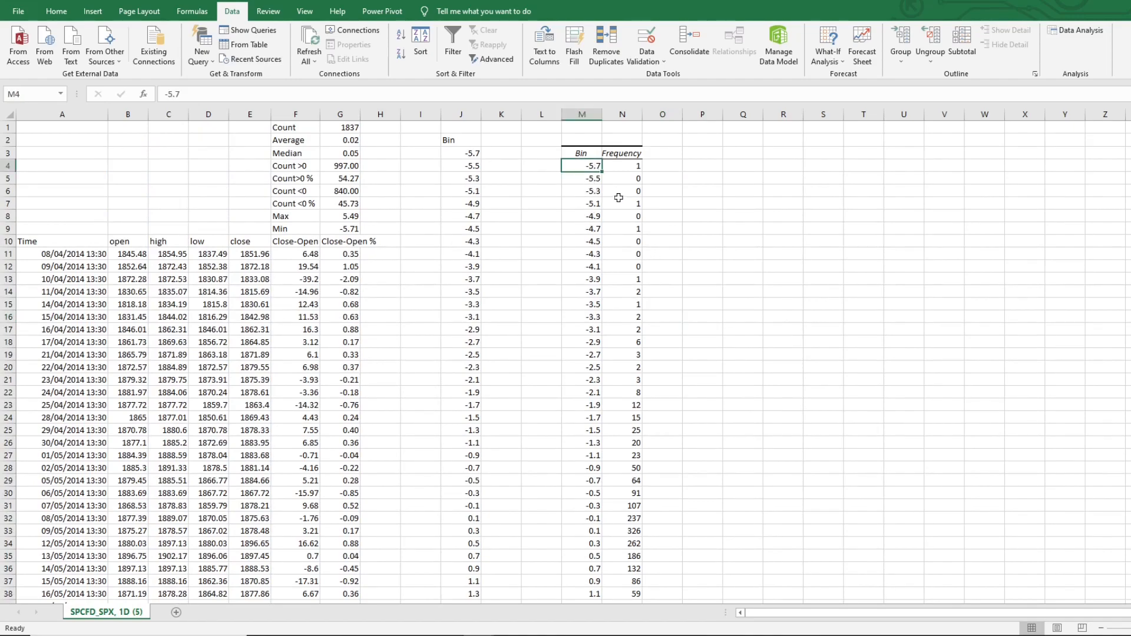
pyautogui.click(596, 181)
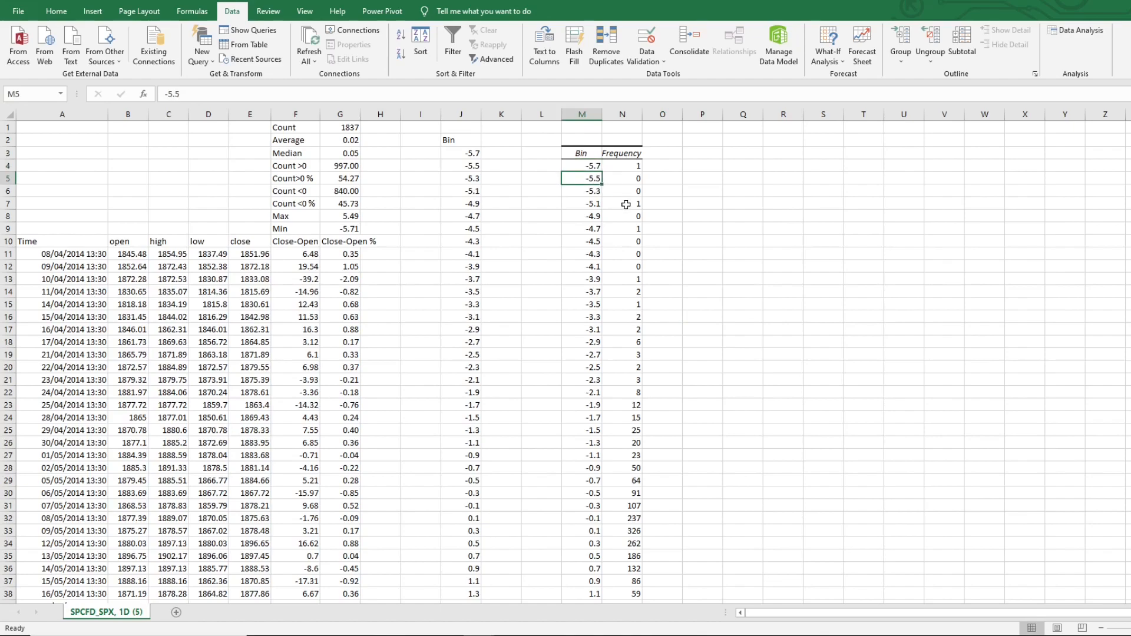
pyautogui.click(634, 167)
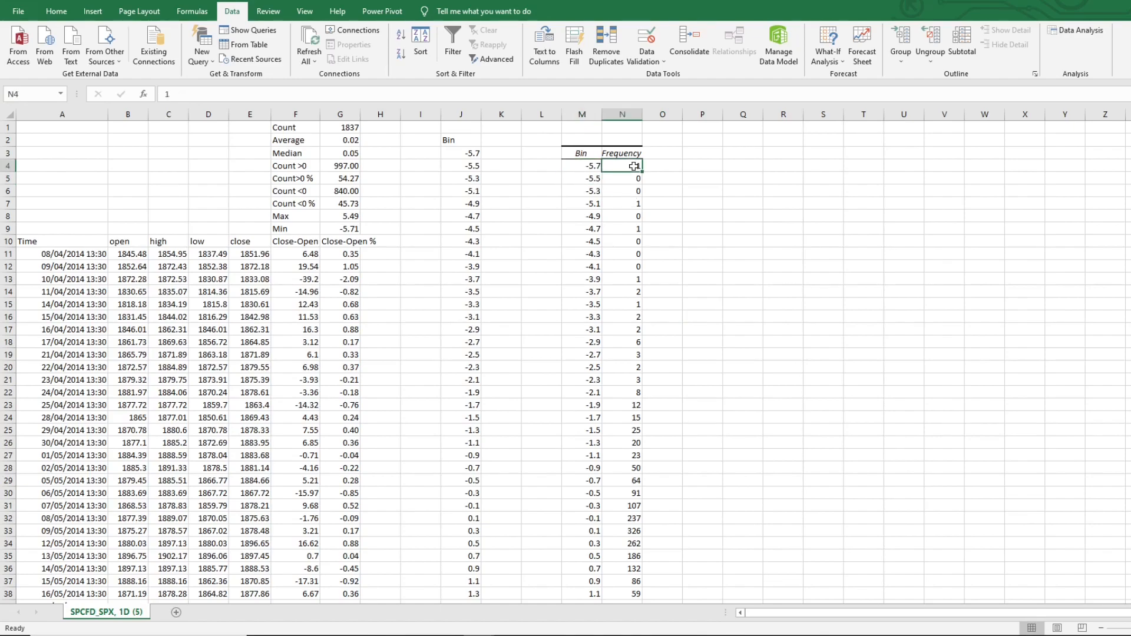
# Inspect the summary statistic formulas and compare them with the histogram's bin and frequency values
pyautogui.click(598, 180)
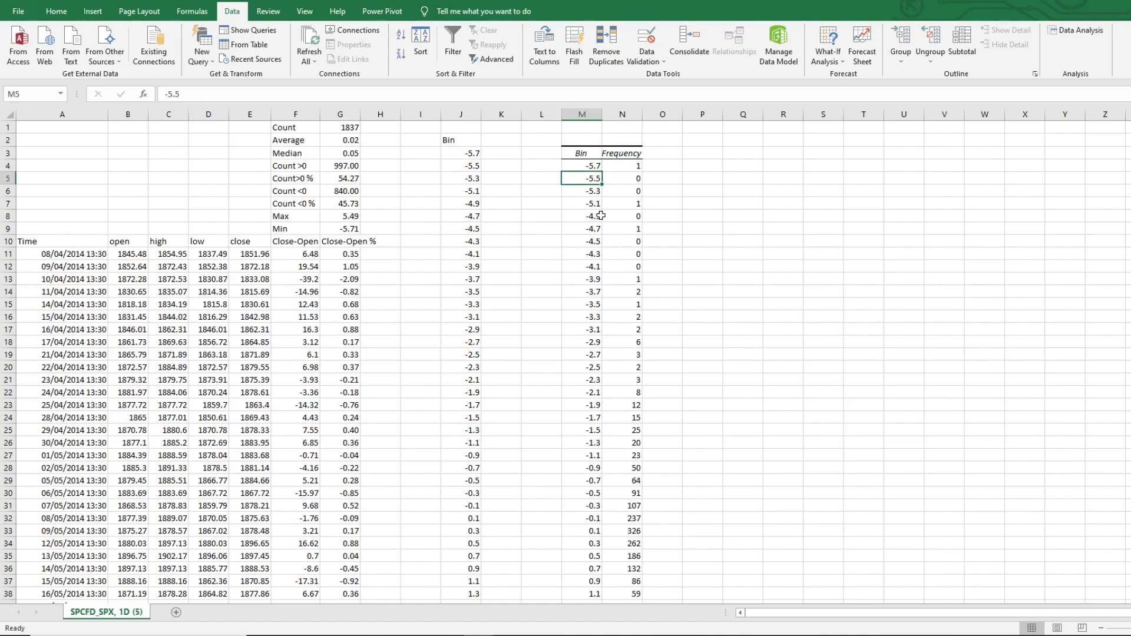
pyautogui.click(623, 181)
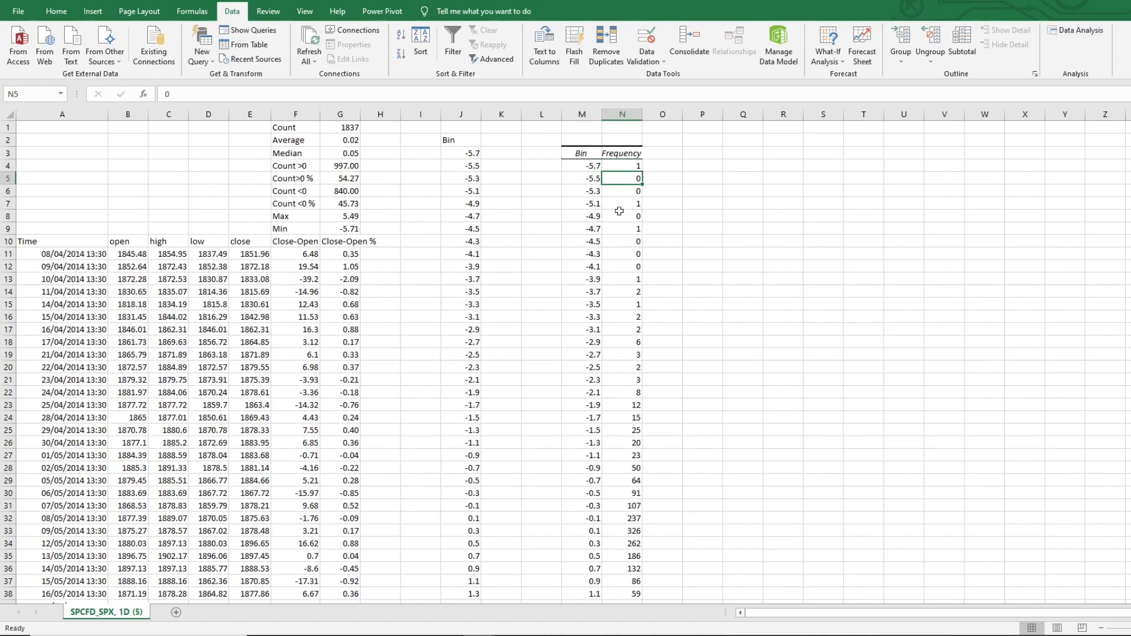
pyautogui.scroll(-5, 610, 333)
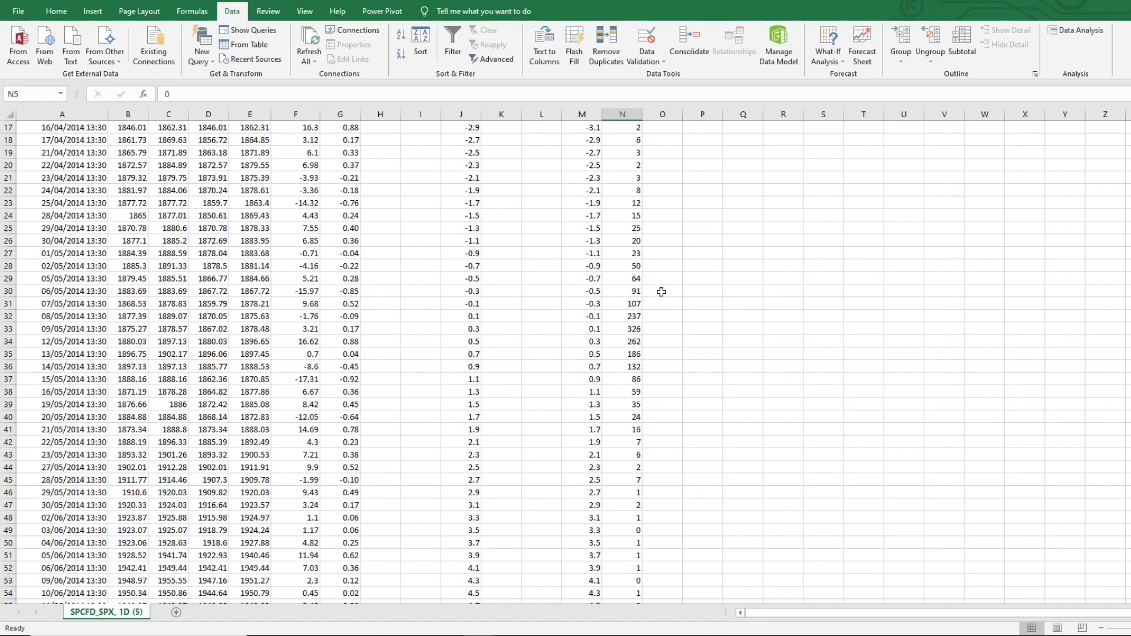
pyautogui.scroll(1, 665, 309)
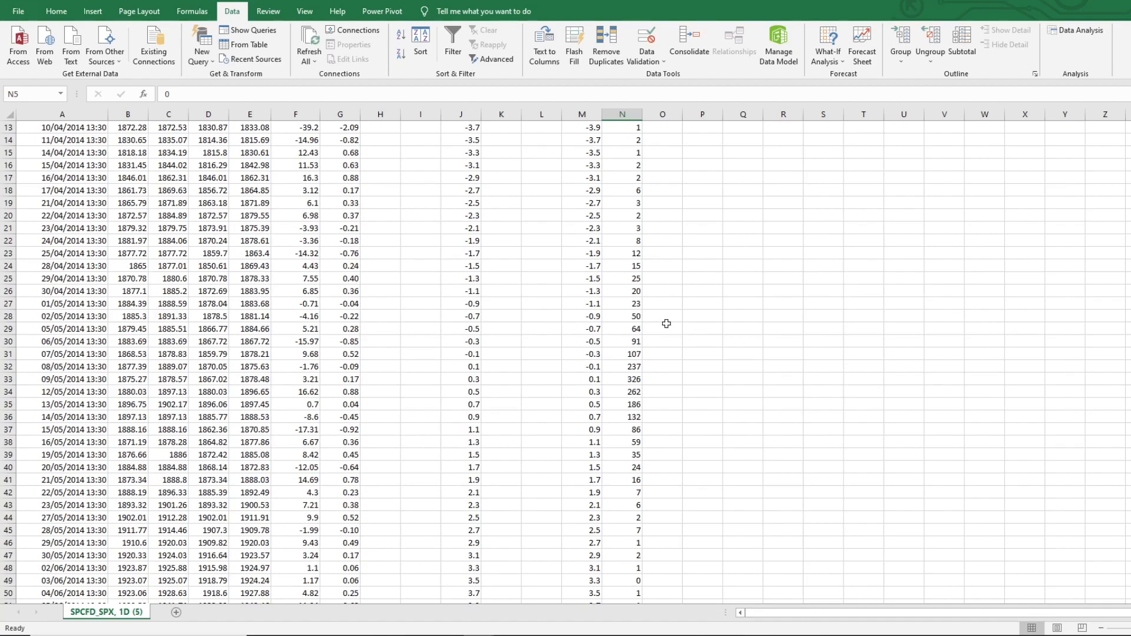
pyautogui.scroll(4, 665, 324)
pyautogui.click(327, 143)
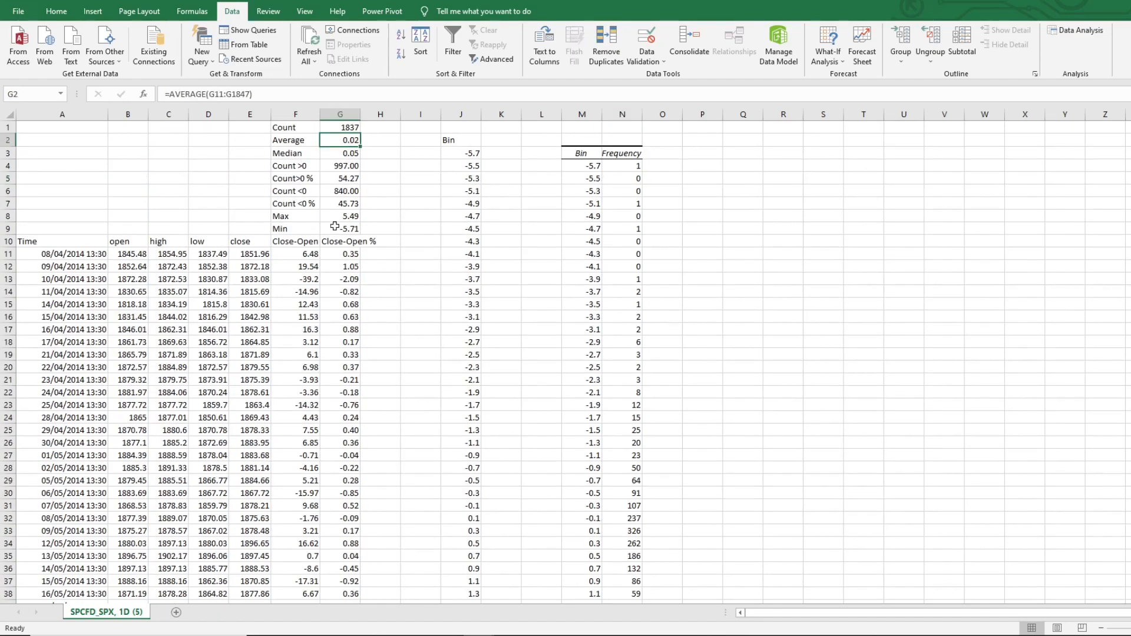
pyautogui.click(336, 156)
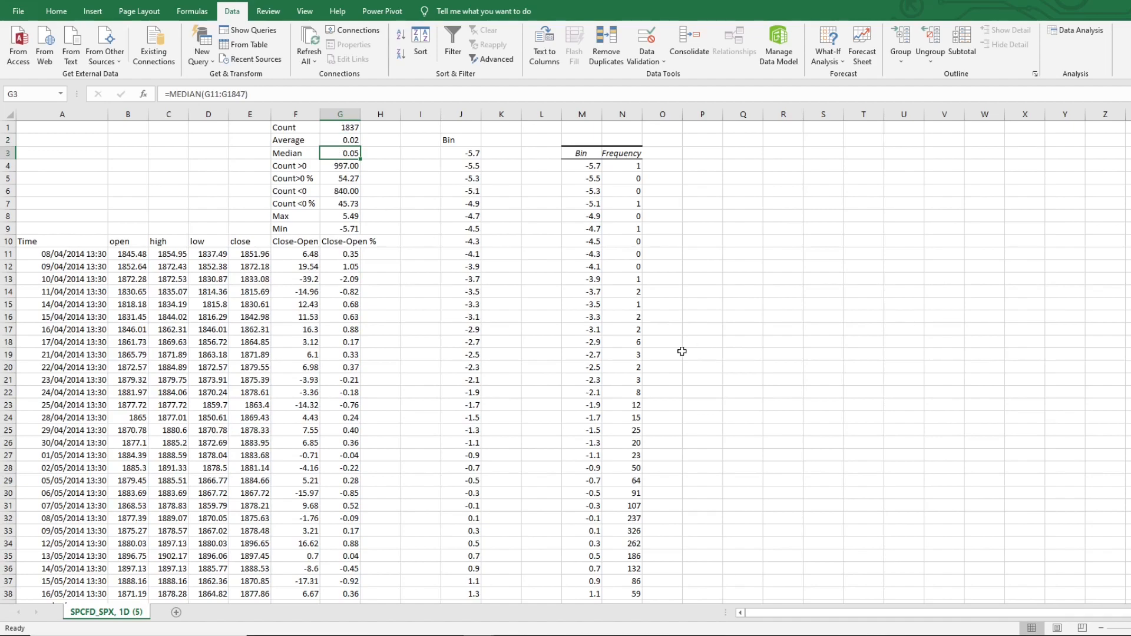
pyautogui.scroll(-4, 682, 352)
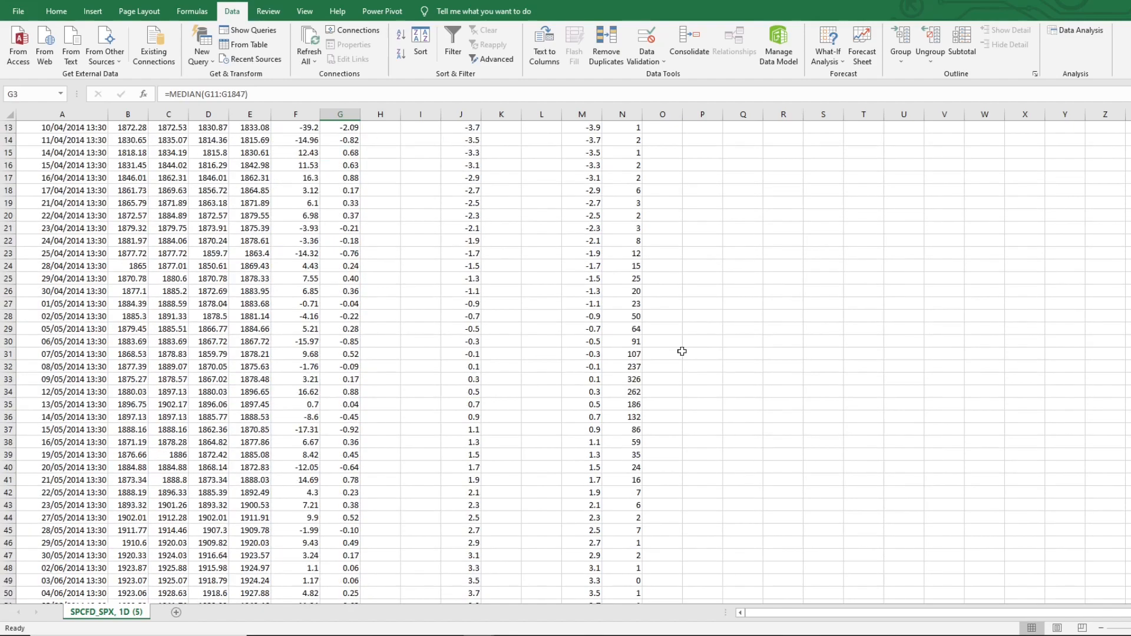
pyautogui.scroll(1, 681, 351)
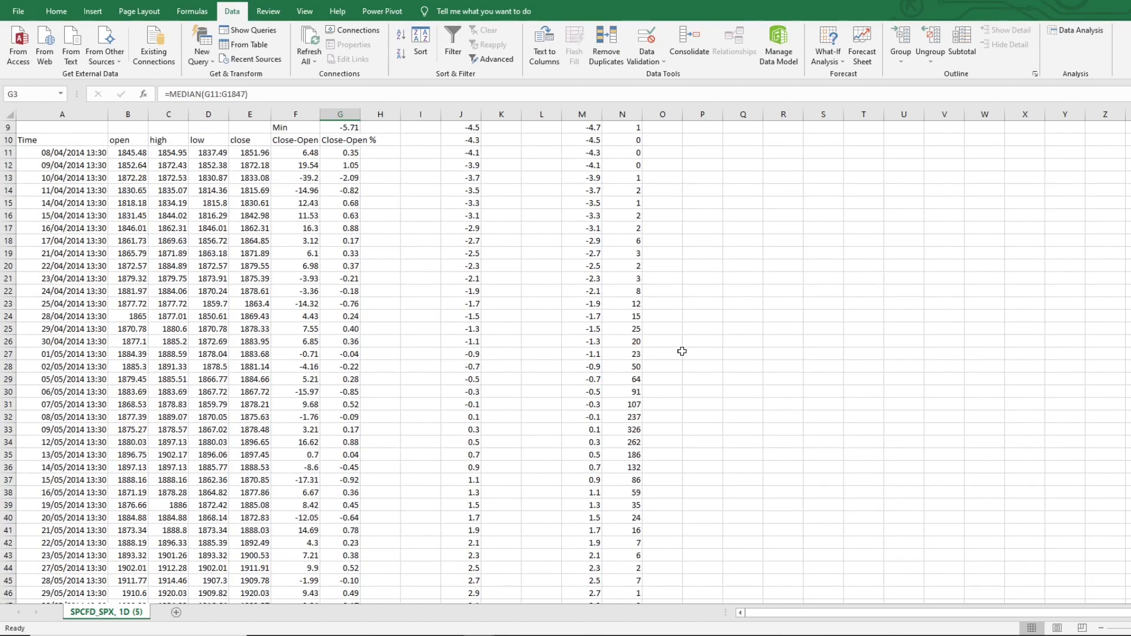
pyautogui.scroll(1, 681, 352)
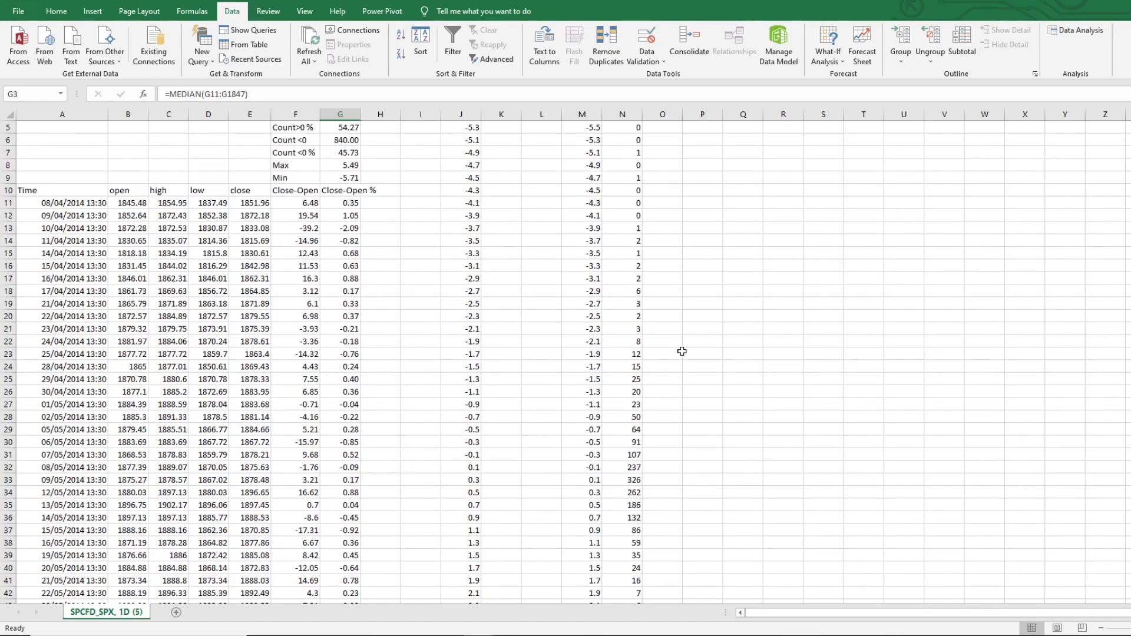
pyautogui.click(634, 503)
pyautogui.click(588, 493)
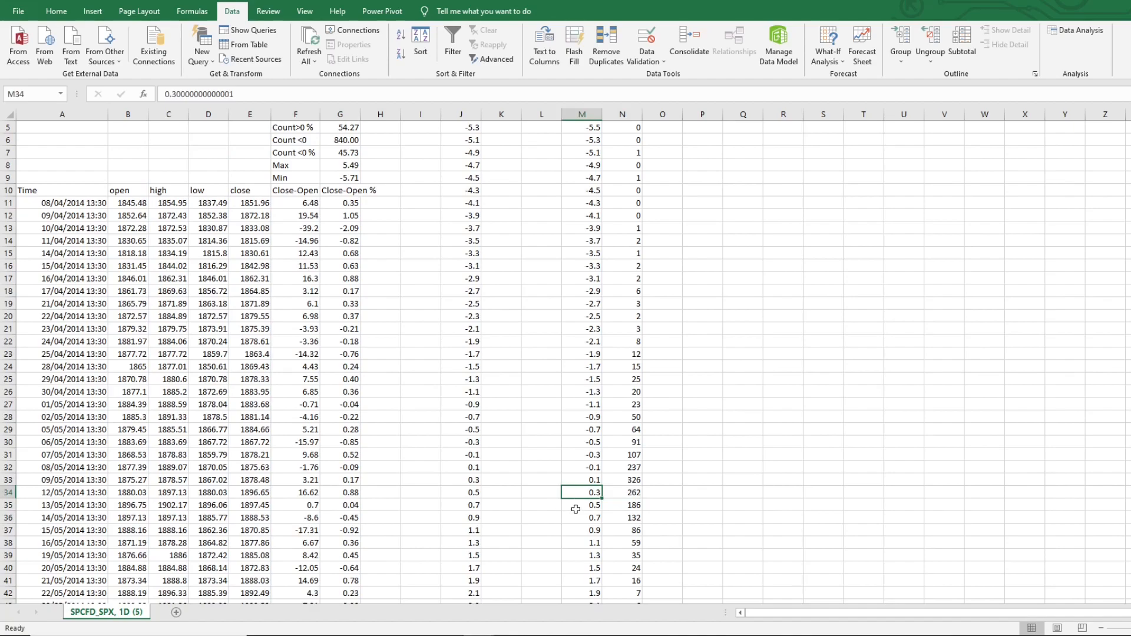
pyautogui.click(638, 494)
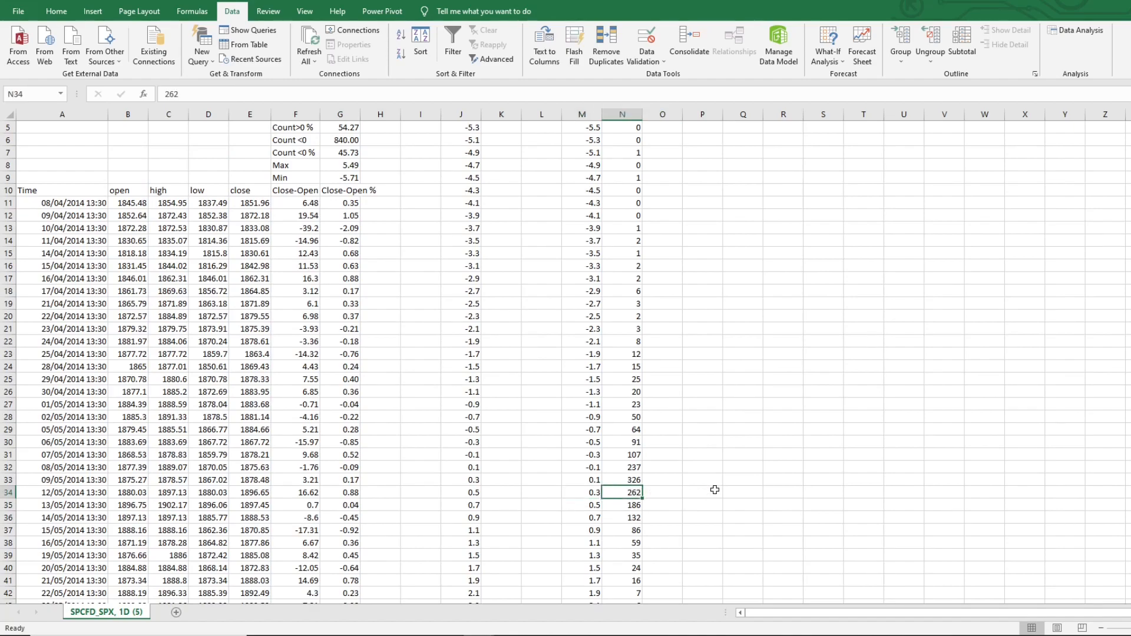
pyautogui.scroll(2, 715, 490)
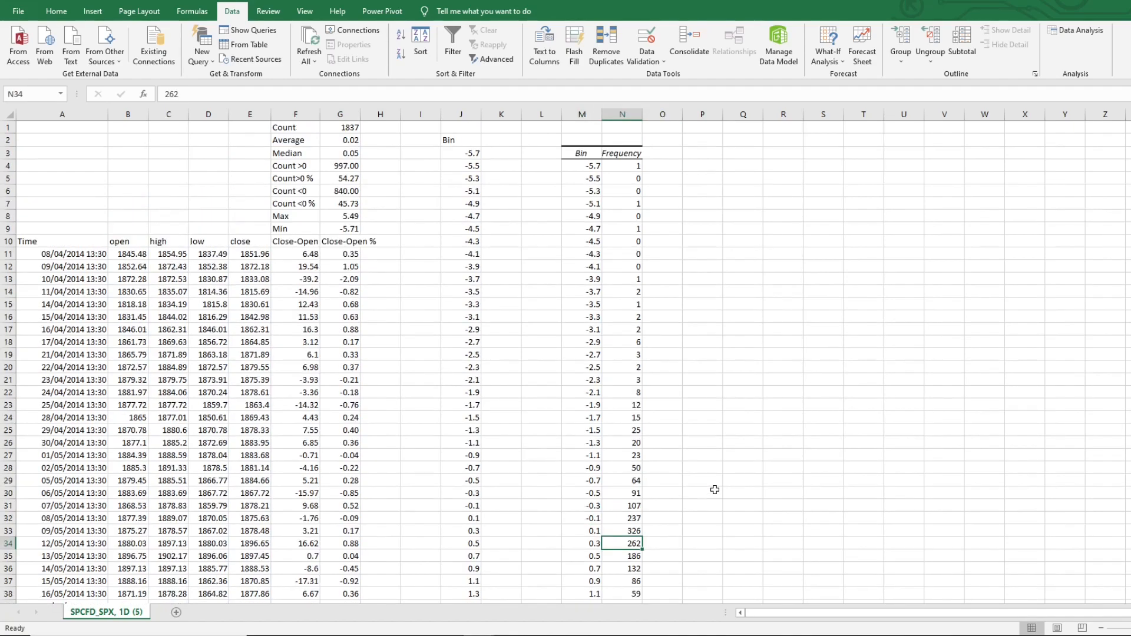
pyautogui.scroll(-2, 714, 490)
pyautogui.scroll(2, 714, 490)
pyautogui.scroll(-3, 696, 331)
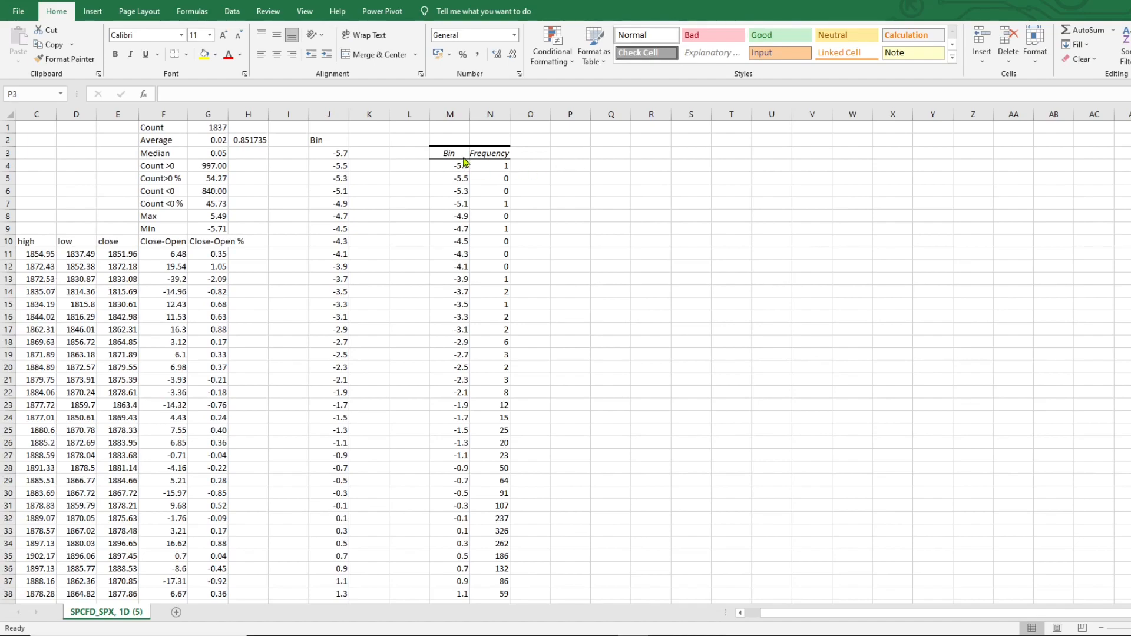
# Delete the empty column L separating the bin list from the histogram output
pyautogui.rightClick(405, 116)
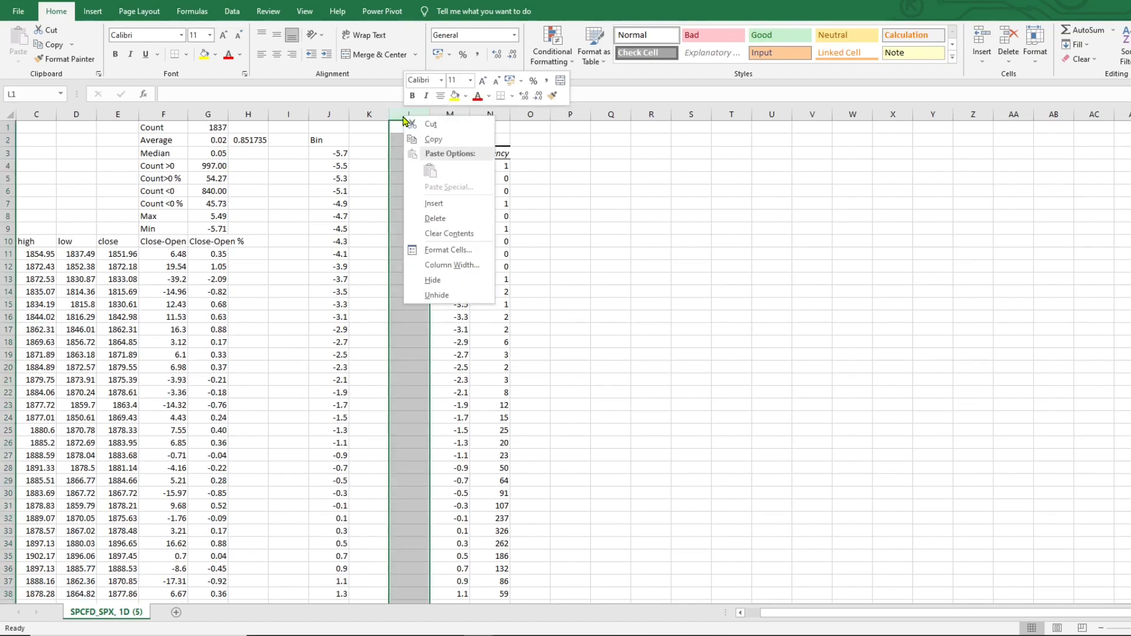
pyautogui.click(436, 219)
pyautogui.click(530, 153)
# Select the Bin and Frequency table L3:M61 and insert a Clustered Column chart from it
pyautogui.moveTo(419, 153); pyautogui.dragTo(457, 580)
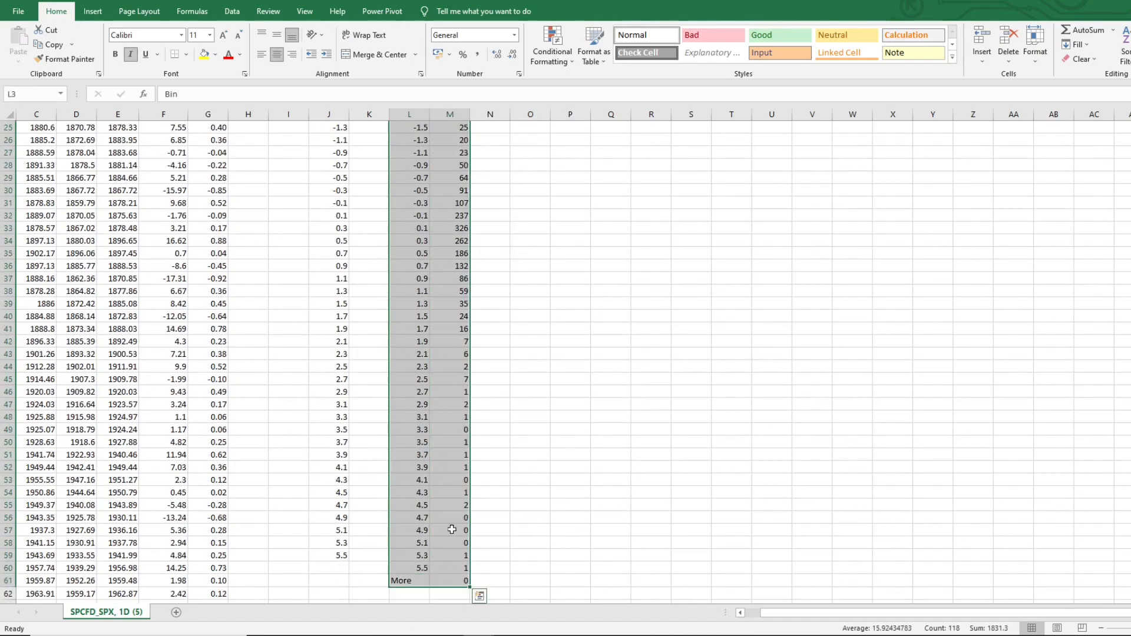
pyautogui.rightClick(443, 465)
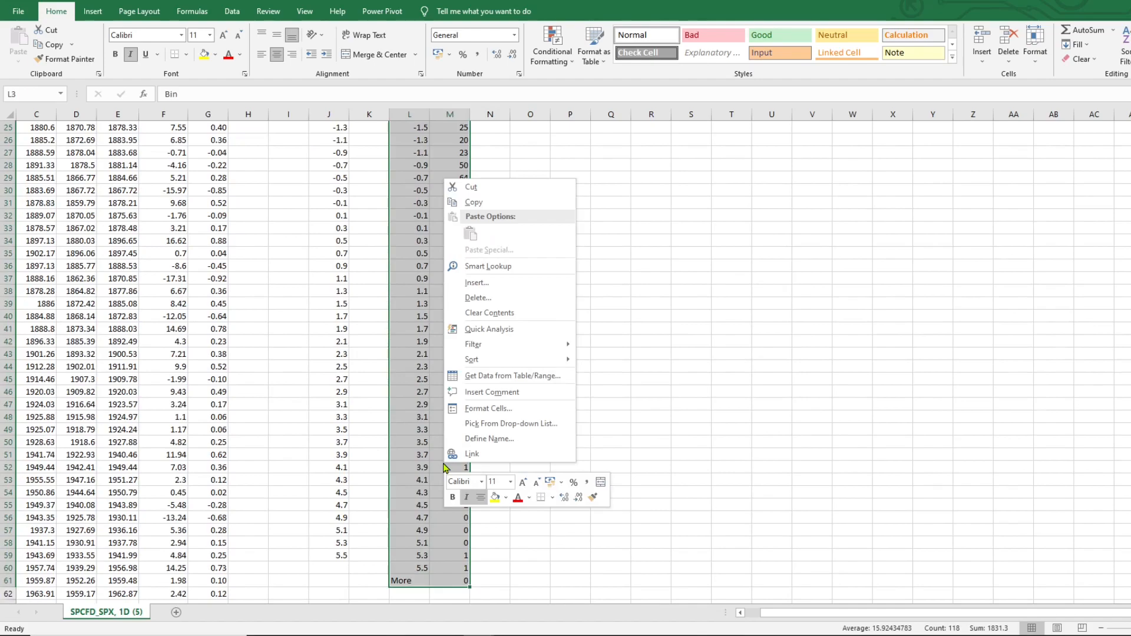
pyautogui.click(486, 332)
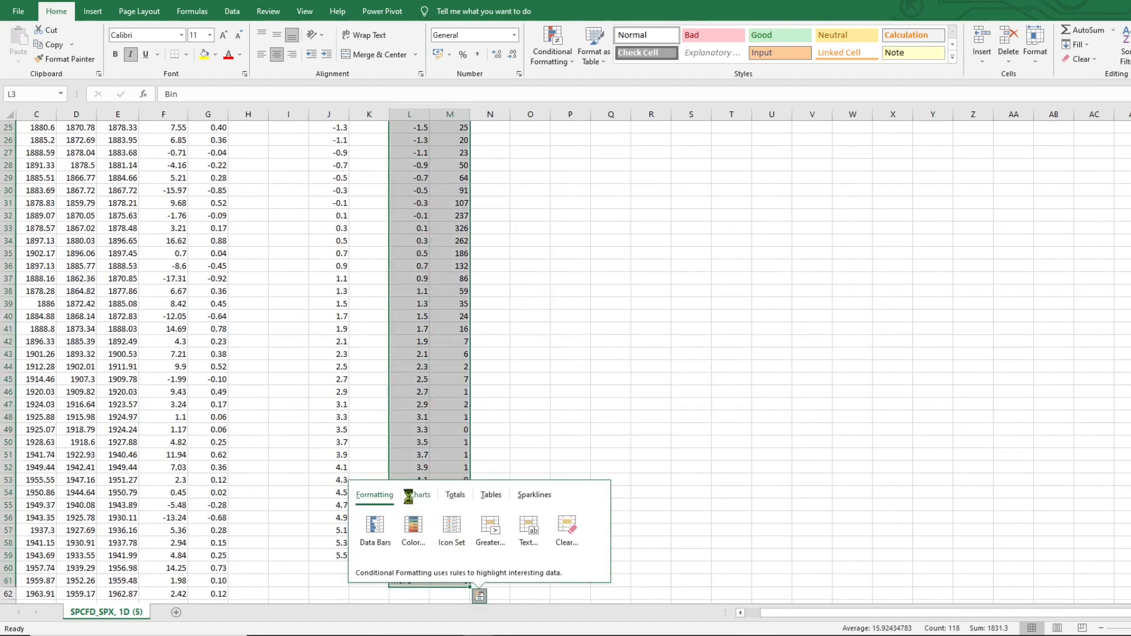
pyautogui.click(413, 498)
pyautogui.click(458, 528)
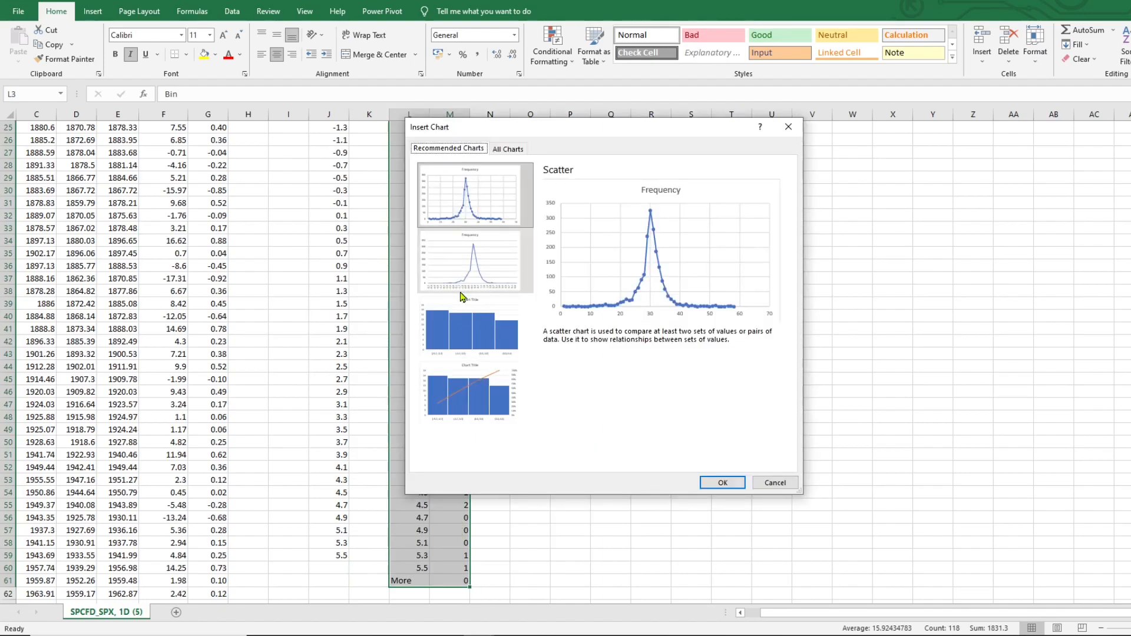
pyautogui.click(506, 149)
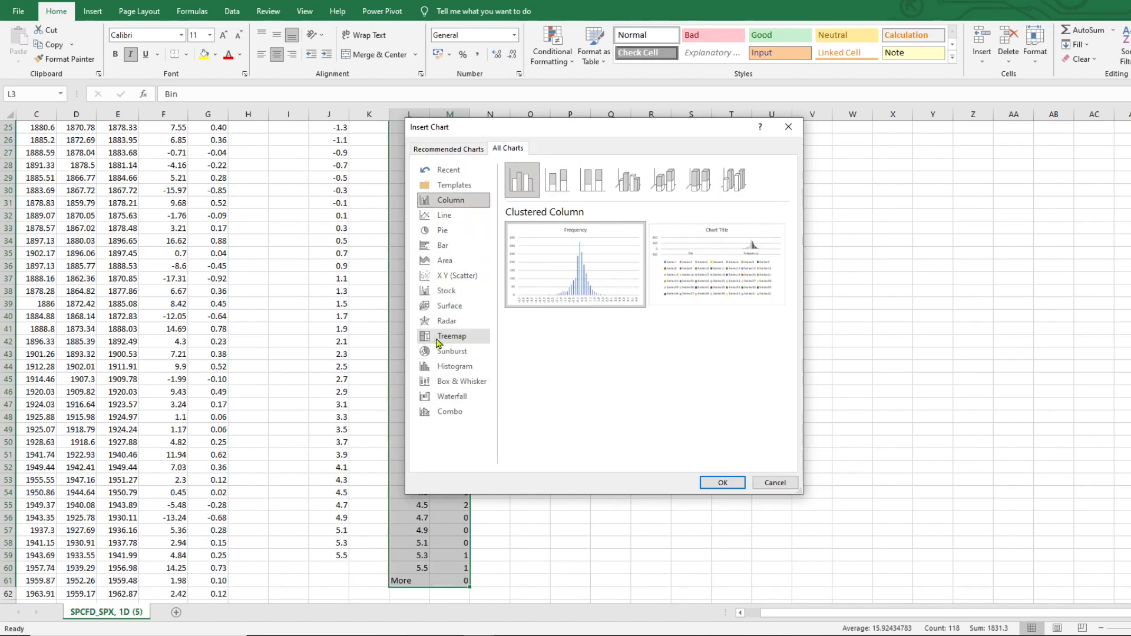
pyautogui.click(718, 482)
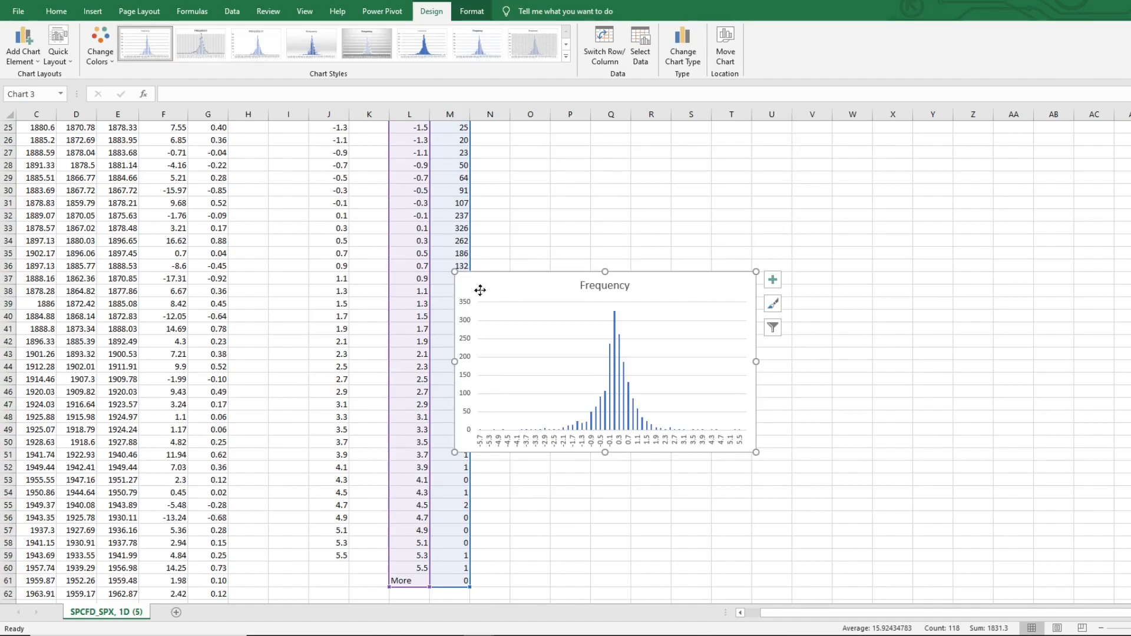
# Move the Frequency chart beside the table near row 3 and enlarge it to fill the remaining width
pyautogui.moveTo(474, 282); pyautogui.dragTo(519, 176)
pyautogui.scroll(7, 472, 294)
pyautogui.moveTo(528, 430); pyautogui.dragTo(538, 166)
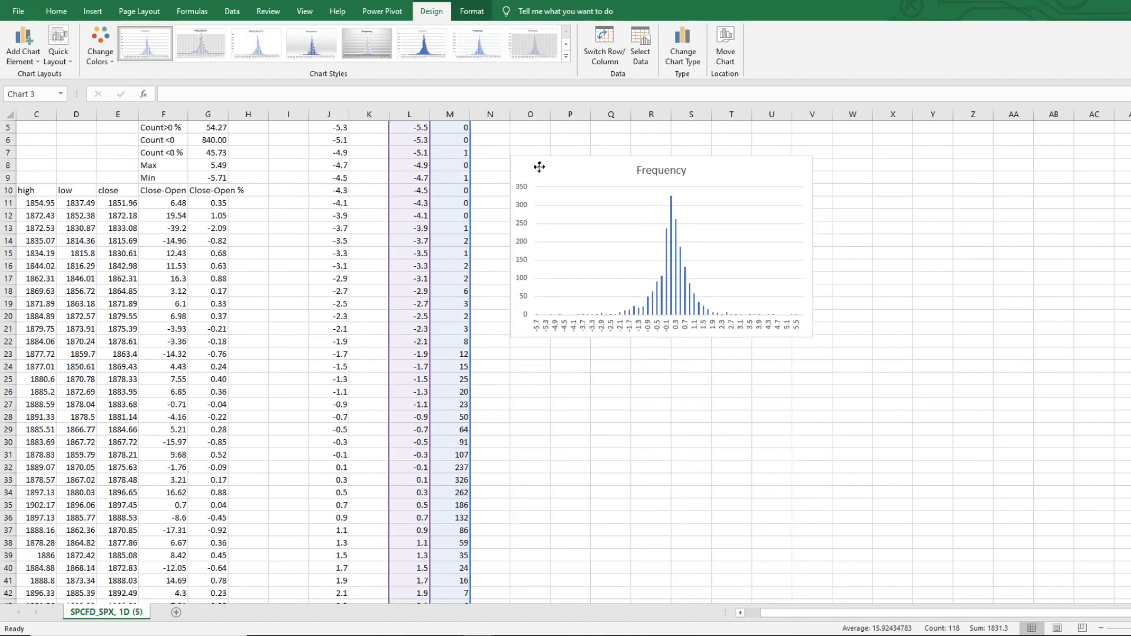
pyautogui.scroll(2, 470, 328)
pyautogui.moveTo(537, 226); pyautogui.dragTo(506, 166)
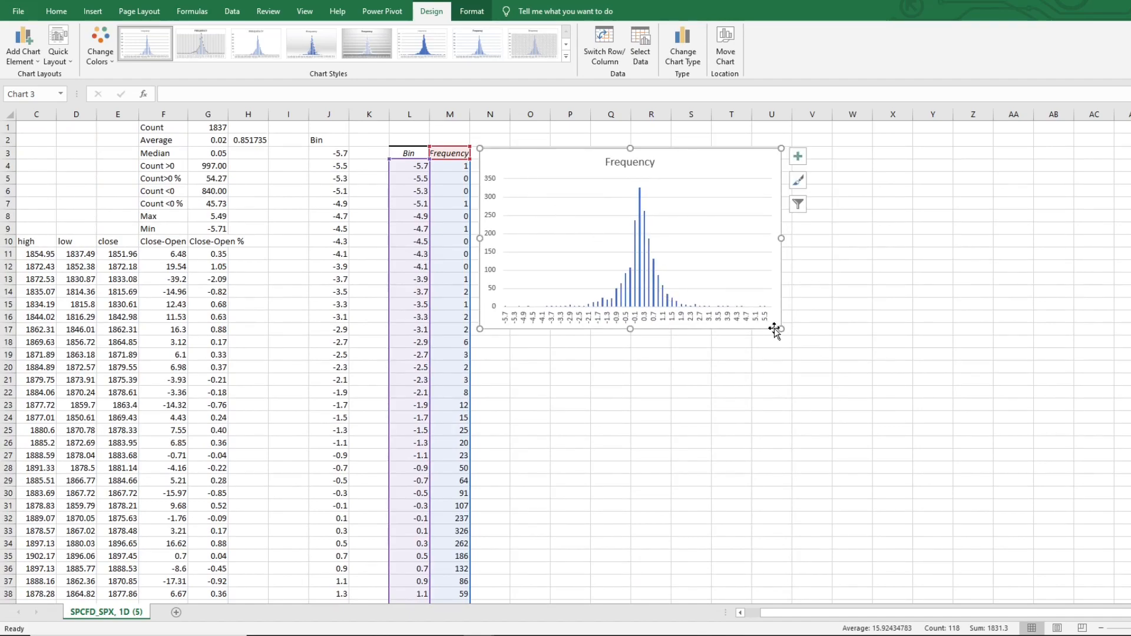
pyautogui.moveTo(781, 328); pyautogui.dragTo(1130, 587)
pyautogui.scroll(1, 919, 406)
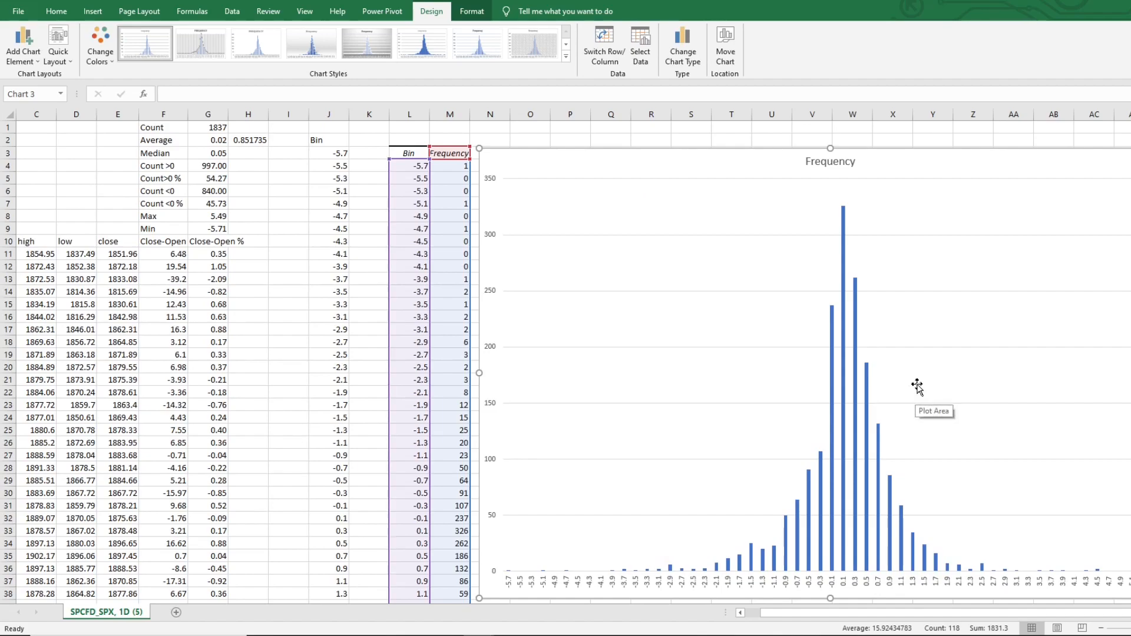
pyautogui.click(378, 303)
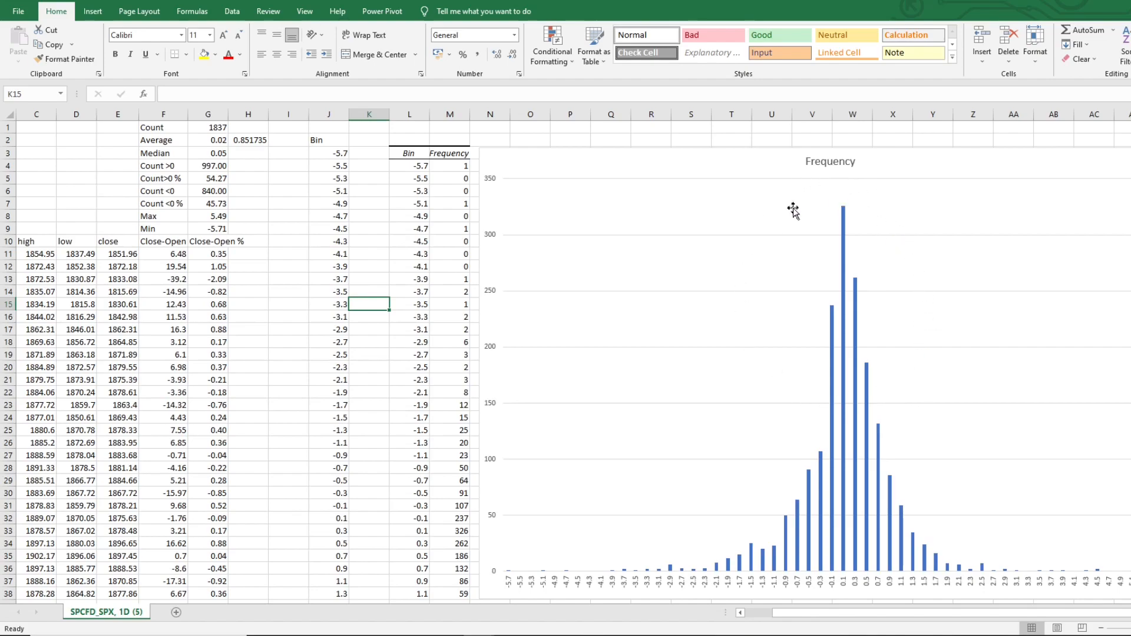
pyautogui.moveTo(832, 459)
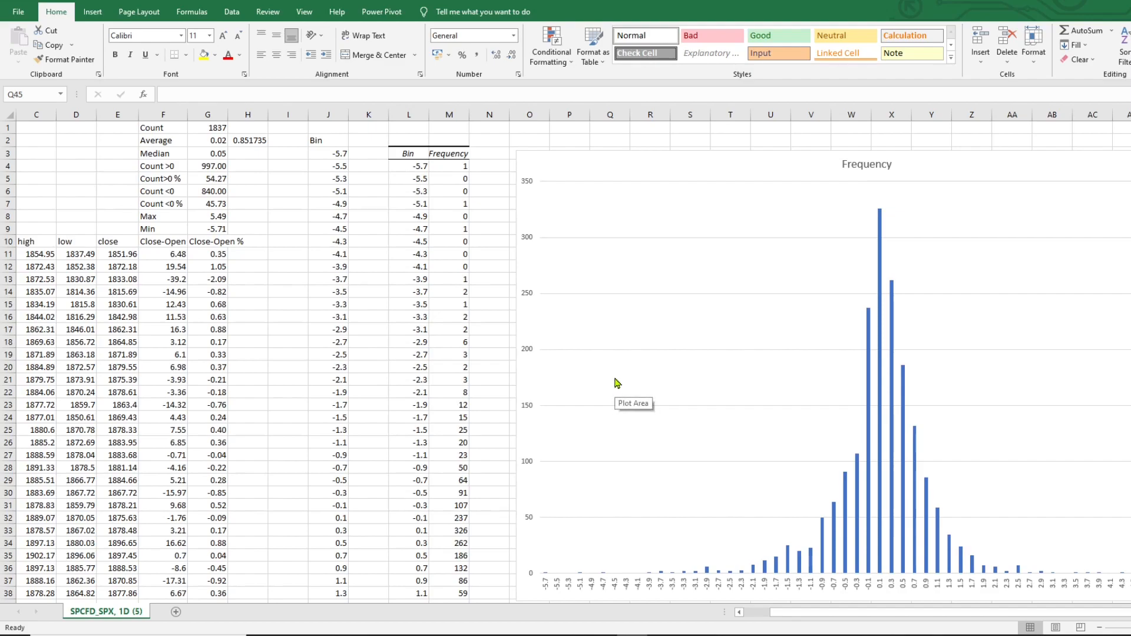
pyautogui.scroll(-4, 615, 379)
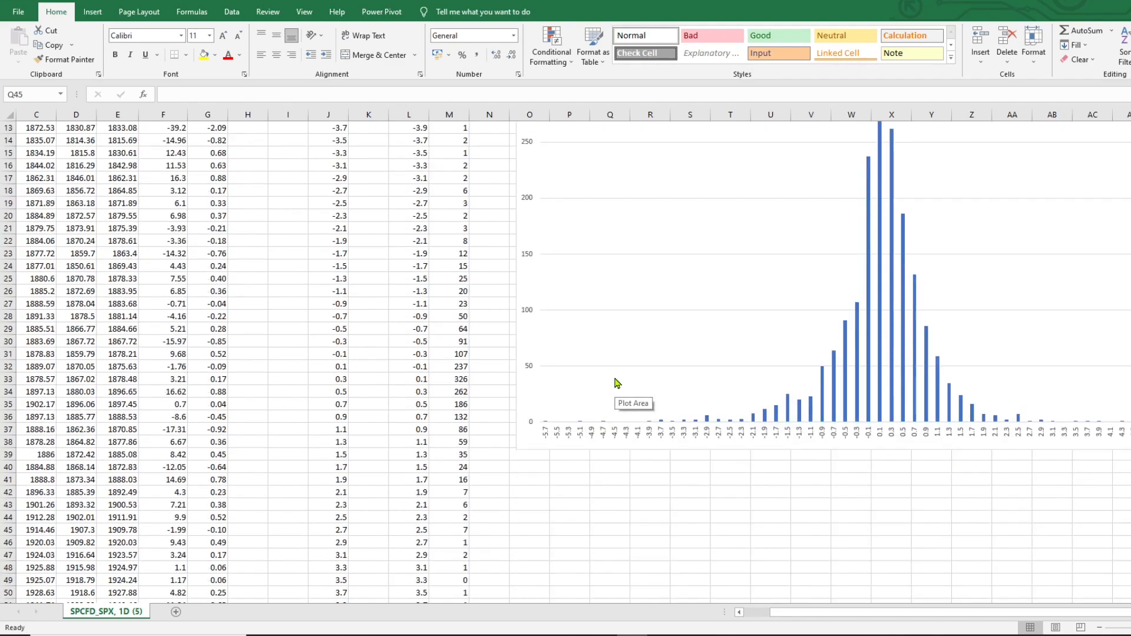
pyautogui.click(538, 470)
pyautogui.scroll(4, 538, 470)
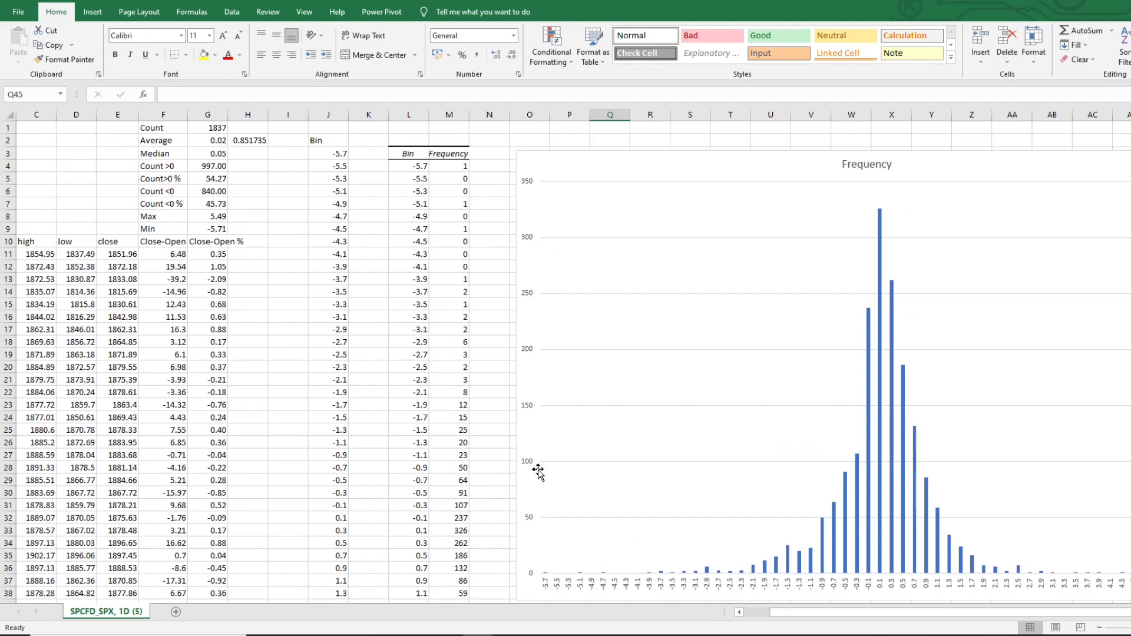
pyautogui.scroll(-7, 538, 470)
# Enter 1837 in O40, 100 in P40 and 68 in P41 below the chart
pyautogui.click(528, 366)
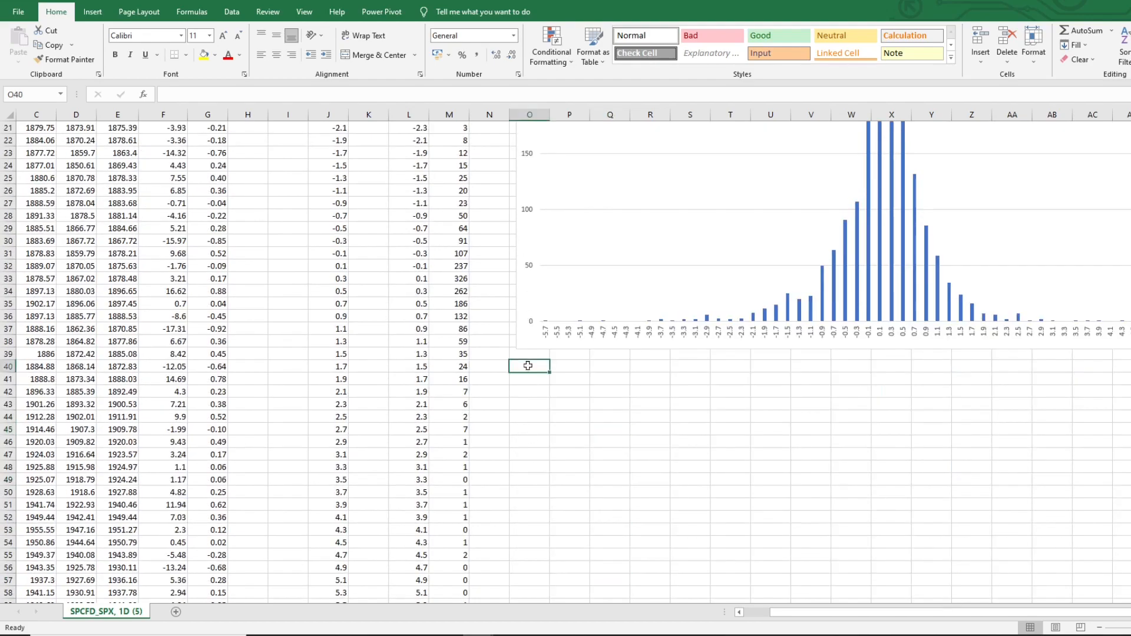
pyautogui.write('1837')
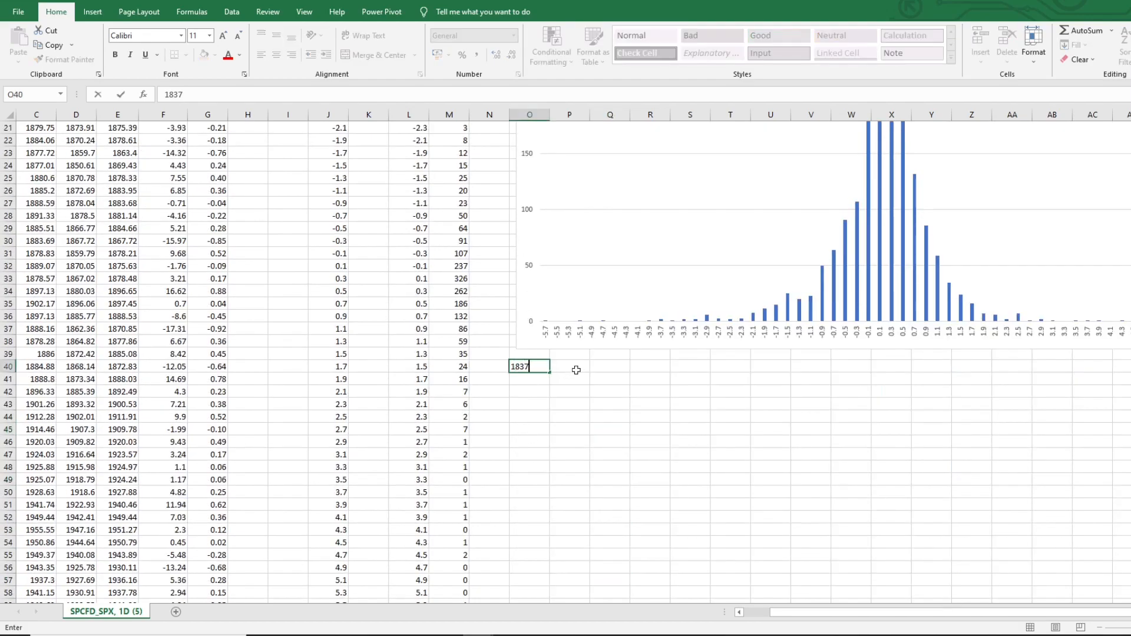
pyautogui.click(576, 370)
pyautogui.write('100')
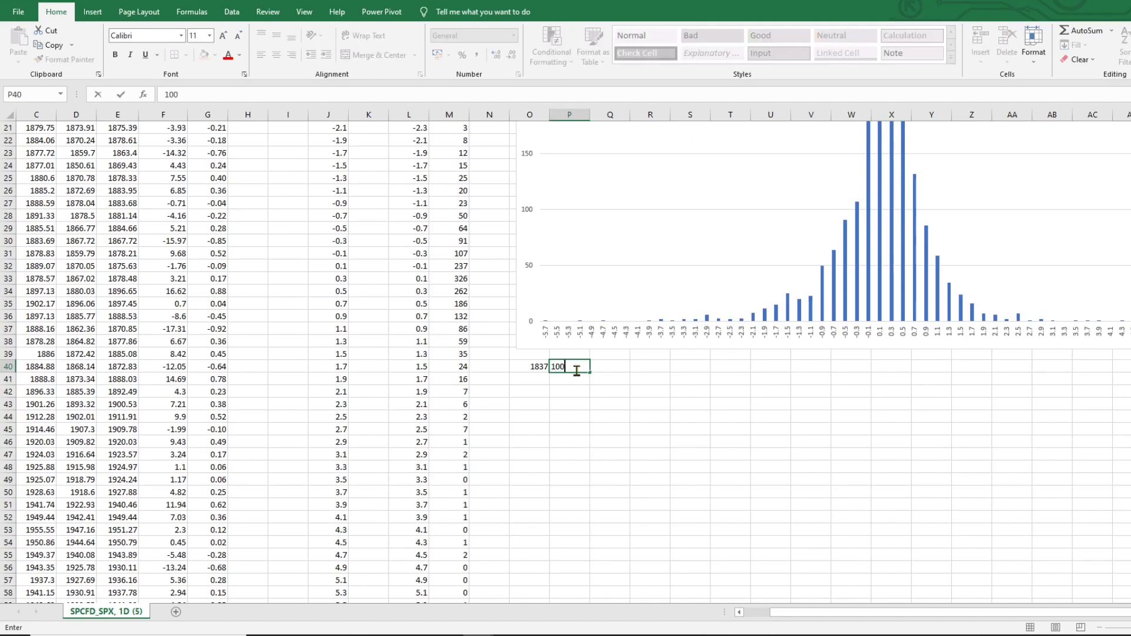
pyautogui.click(537, 380)
pyautogui.click(577, 380)
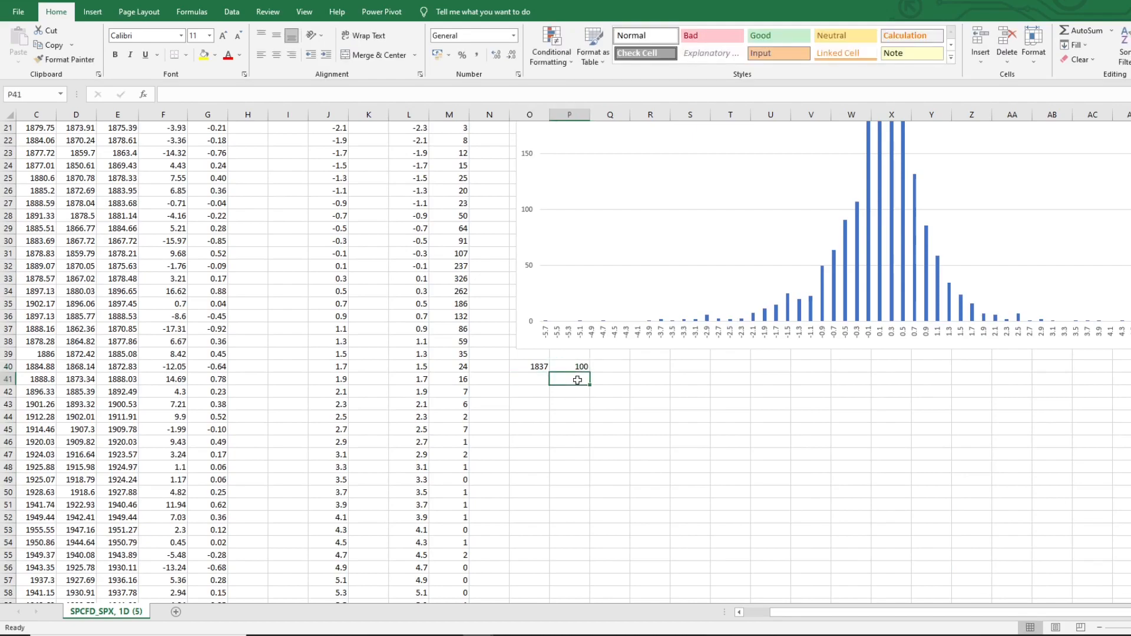
pyautogui.write('68')
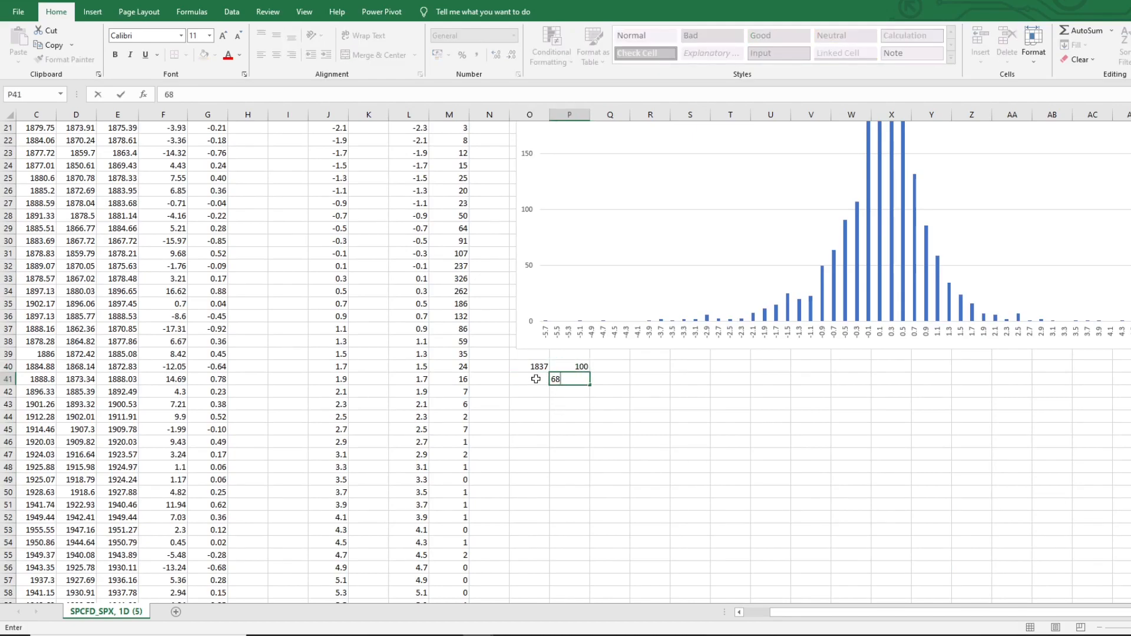
# Calculate in O41 the count matching 68 percent with the formula =O40*P41/P40
pyautogui.click(536, 379)
pyautogui.write('=')
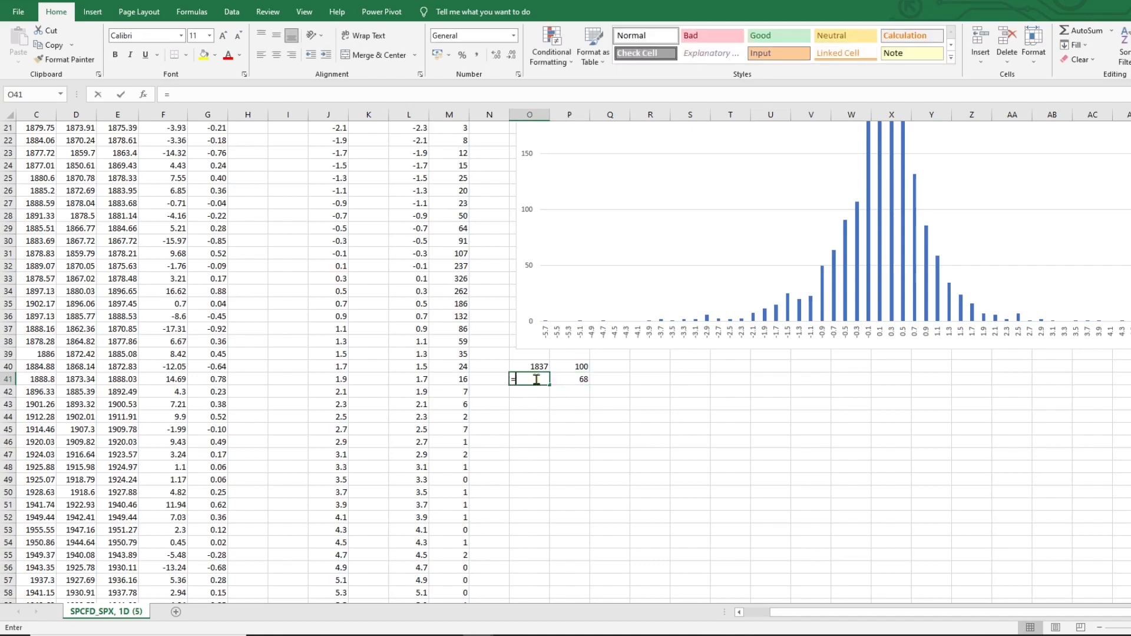
pyautogui.click(536, 366)
pyautogui.write('*')
pyautogui.click(575, 379)
pyautogui.write('/')
pyautogui.click(577, 366)
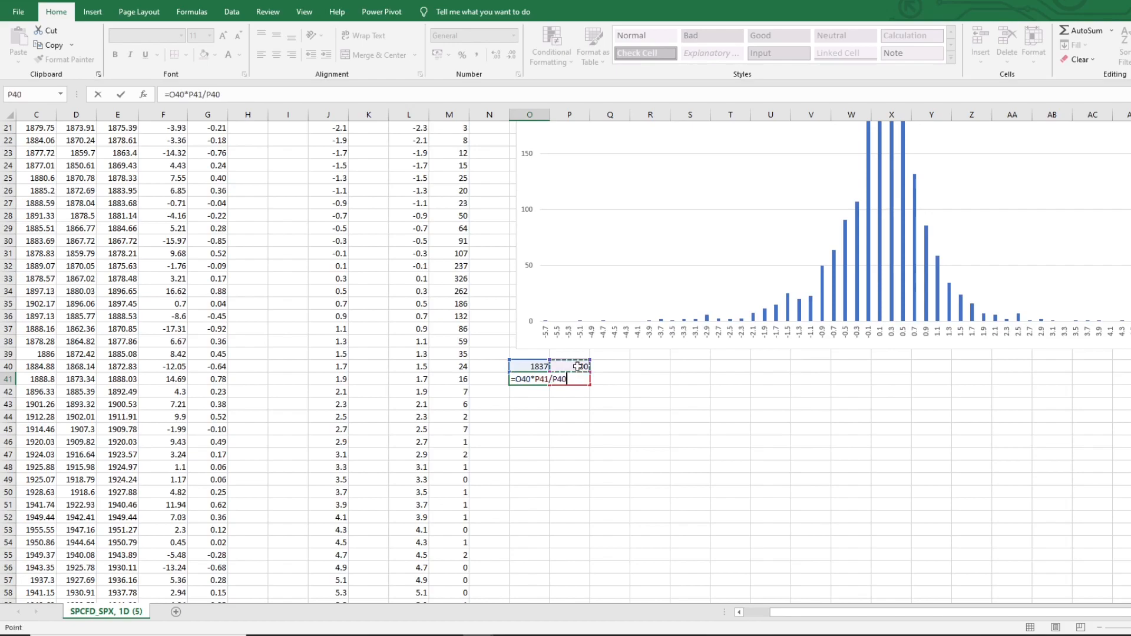
pyautogui.press('Return')
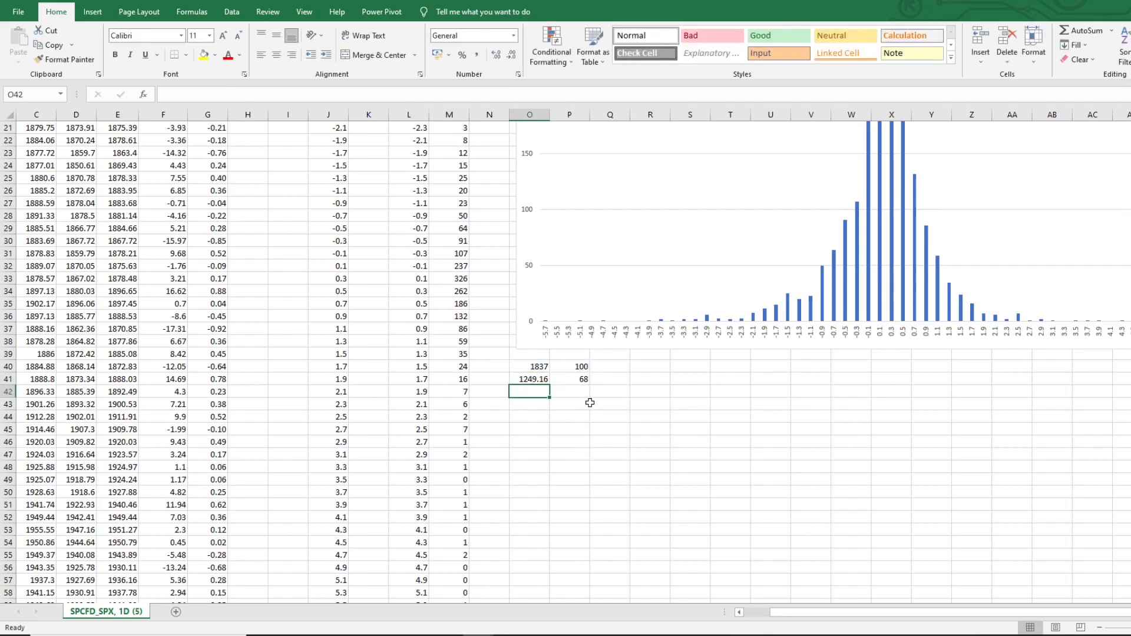
# Fill the peak frequency cell M33 (326) with green
pyautogui.scroll(4, 596, 412)
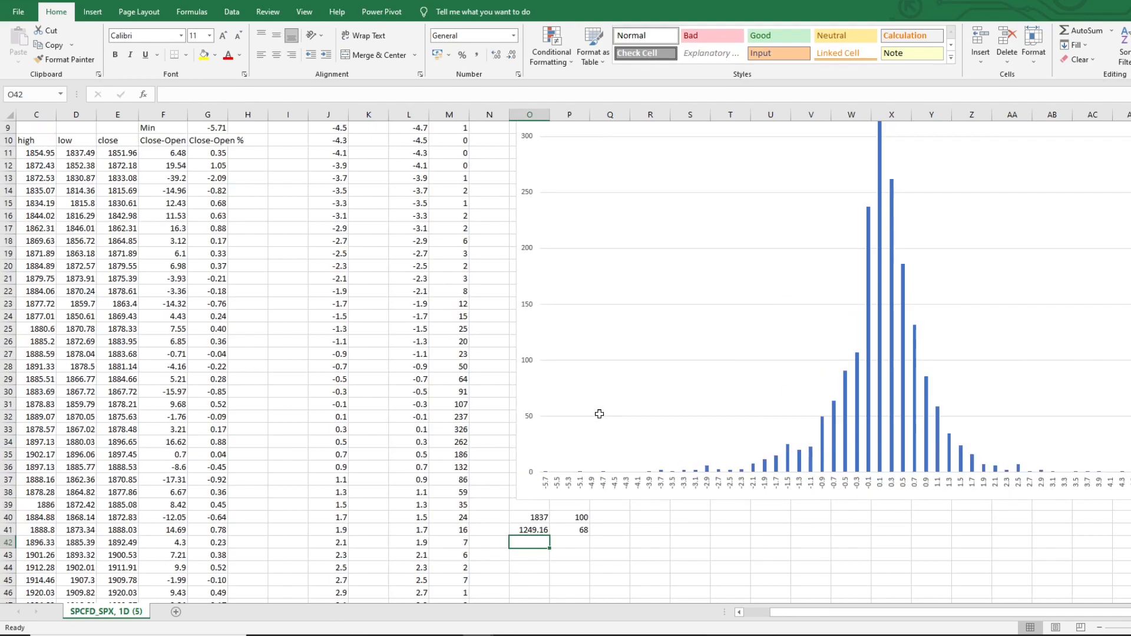
pyautogui.scroll(2, 601, 420)
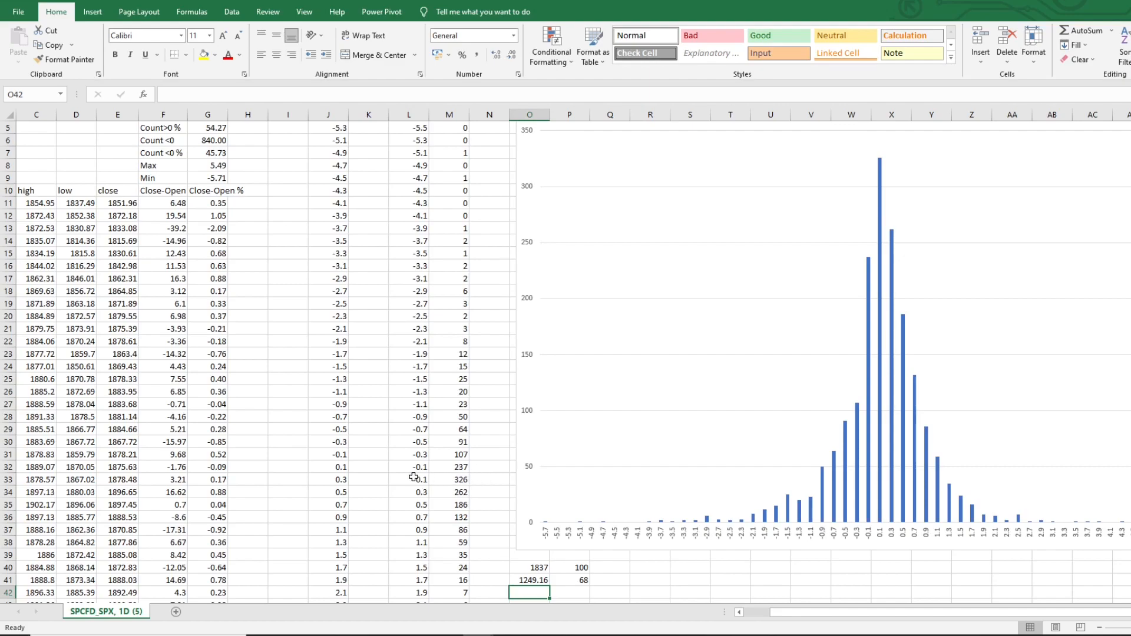
pyautogui.click(462, 481)
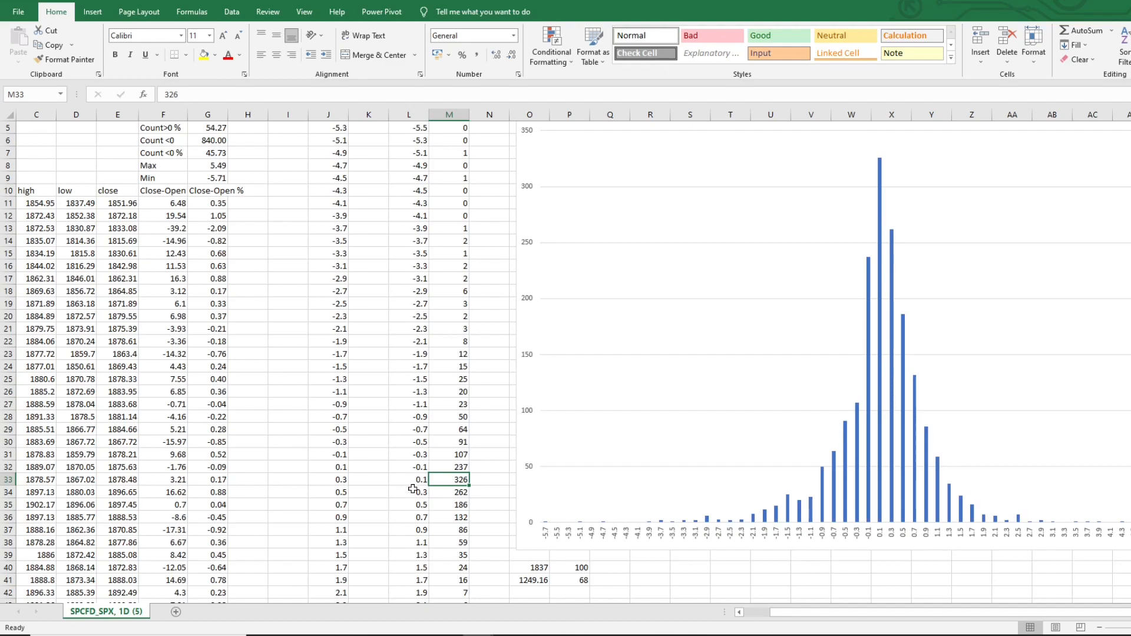
pyautogui.rightClick(444, 480)
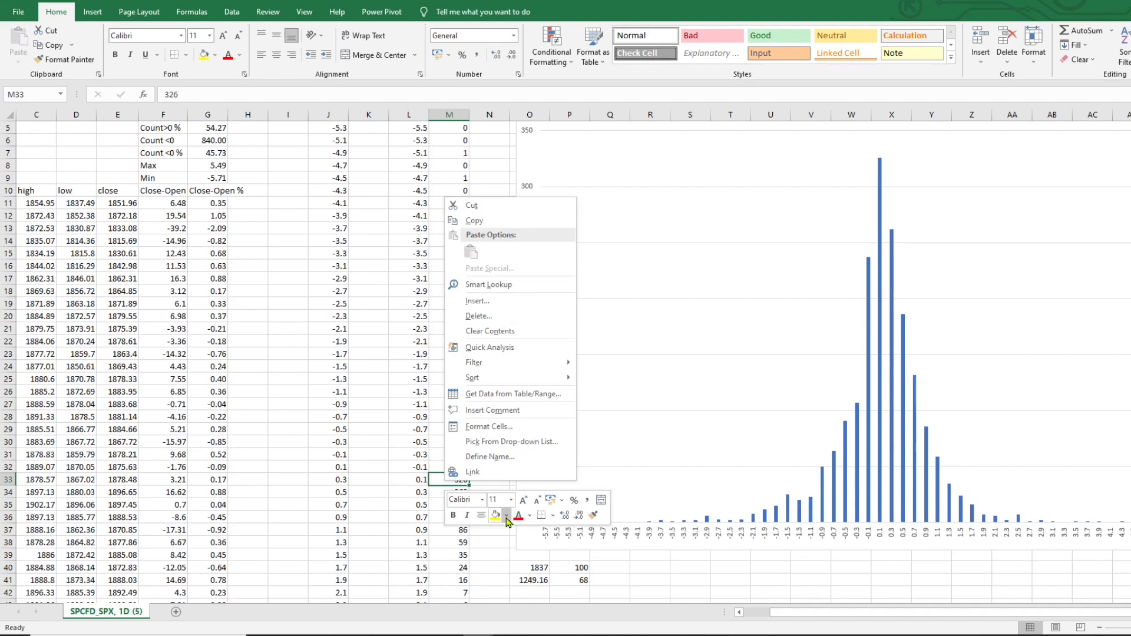
pyautogui.click(488, 426)
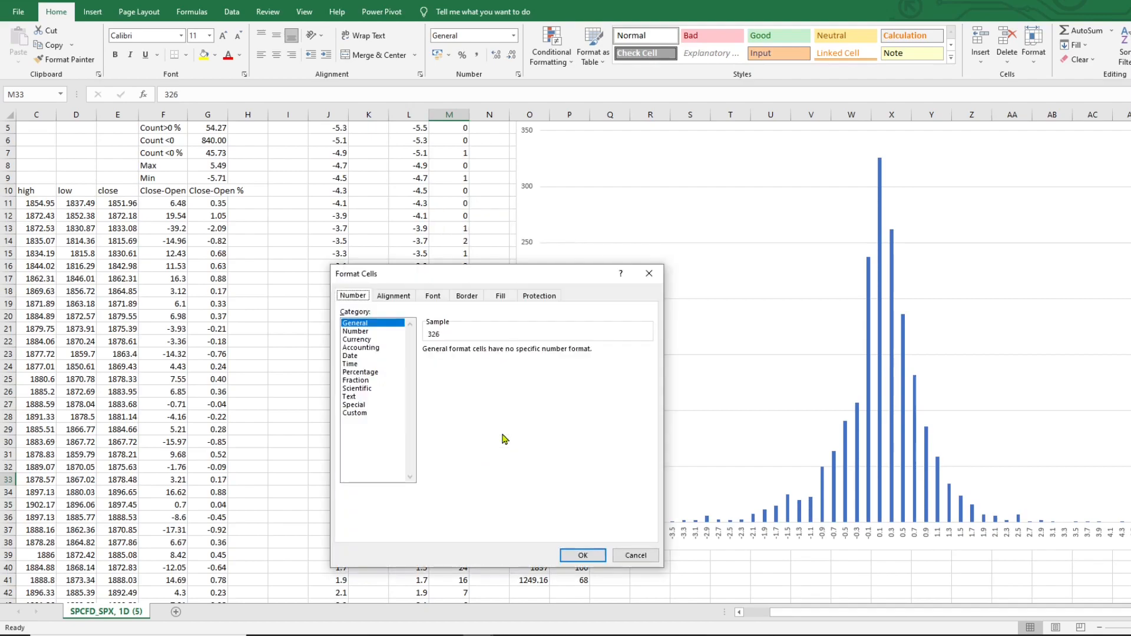
pyautogui.click(478, 299)
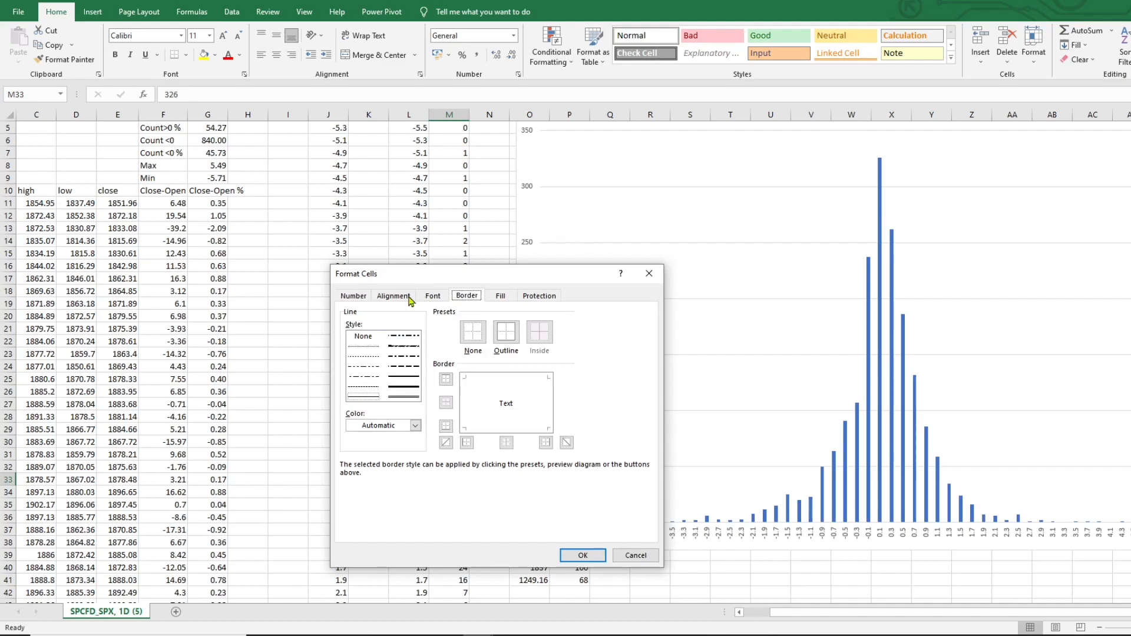
pyautogui.click(511, 300)
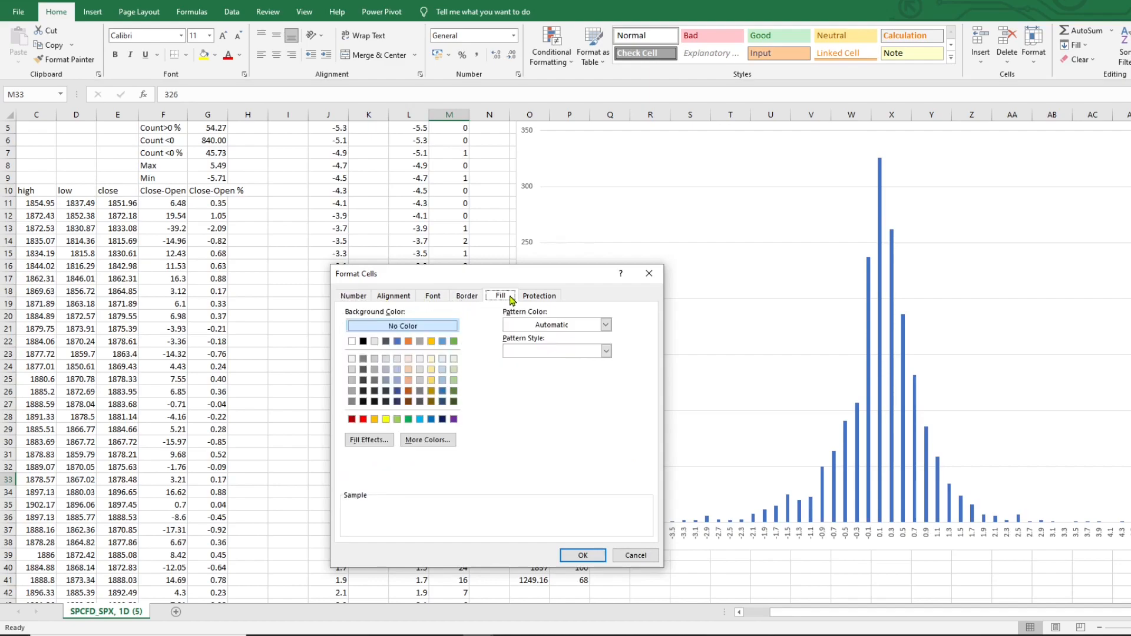
pyautogui.click(454, 342)
pyautogui.click(583, 556)
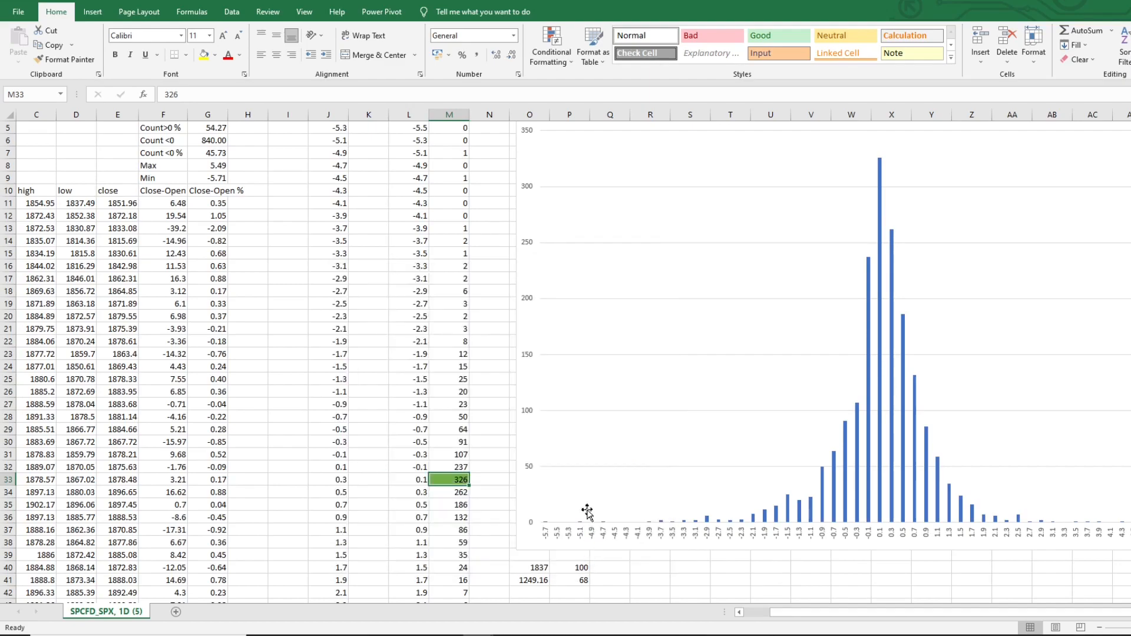
# Enter in N35 a SUM of the frequencies in M31:M36
pyautogui.click(475, 478)
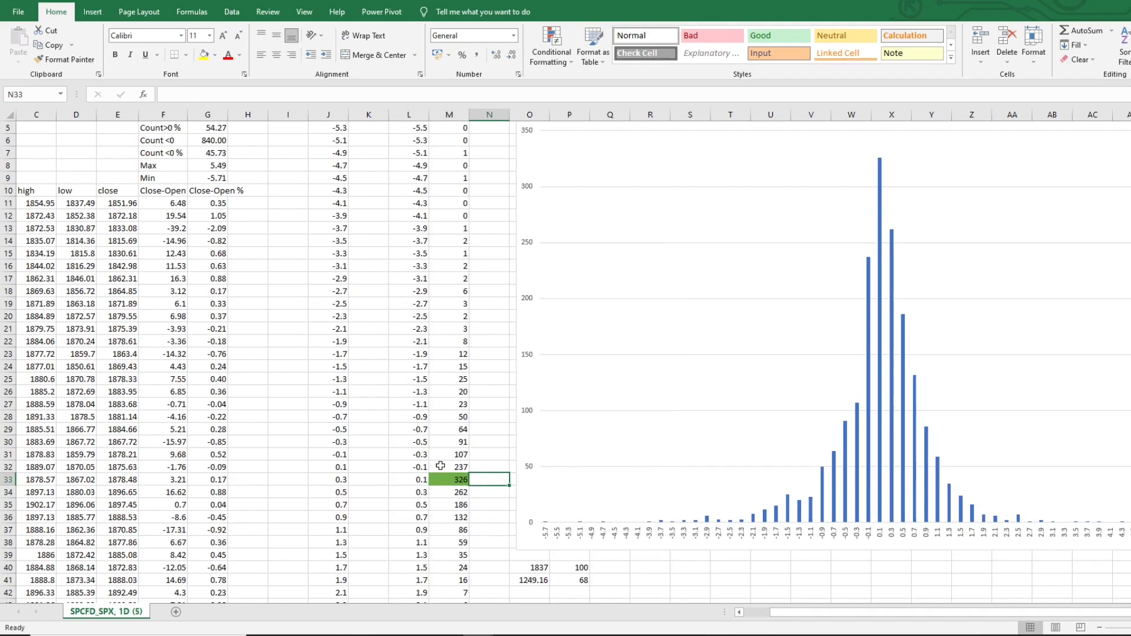
pyautogui.click(447, 495)
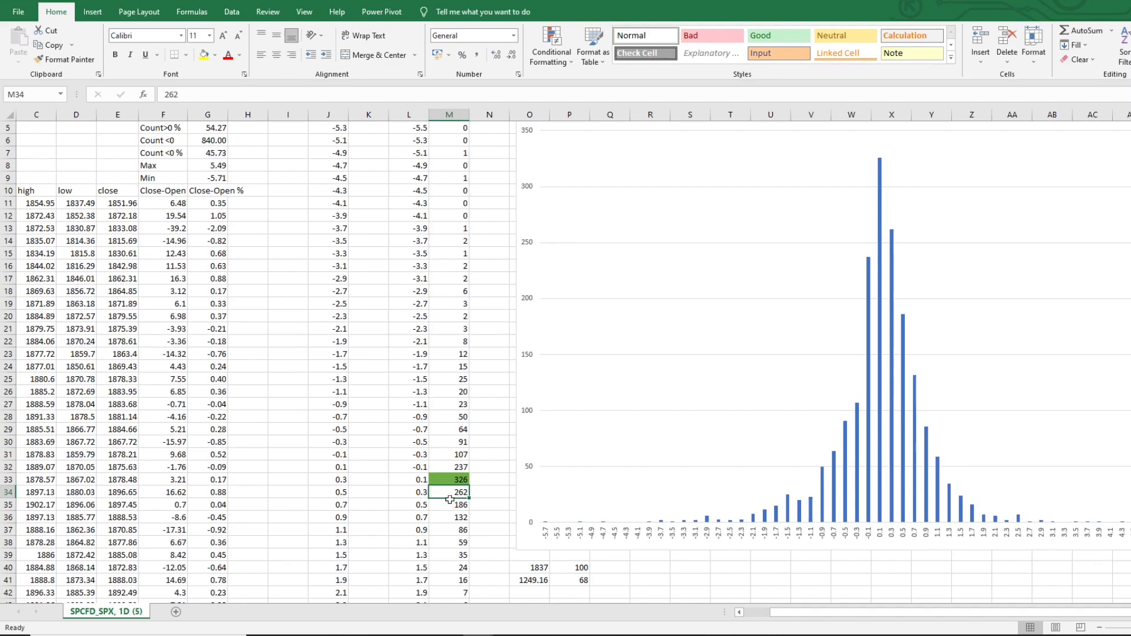
pyautogui.moveTo(448, 467); pyautogui.dragTo(449, 491)
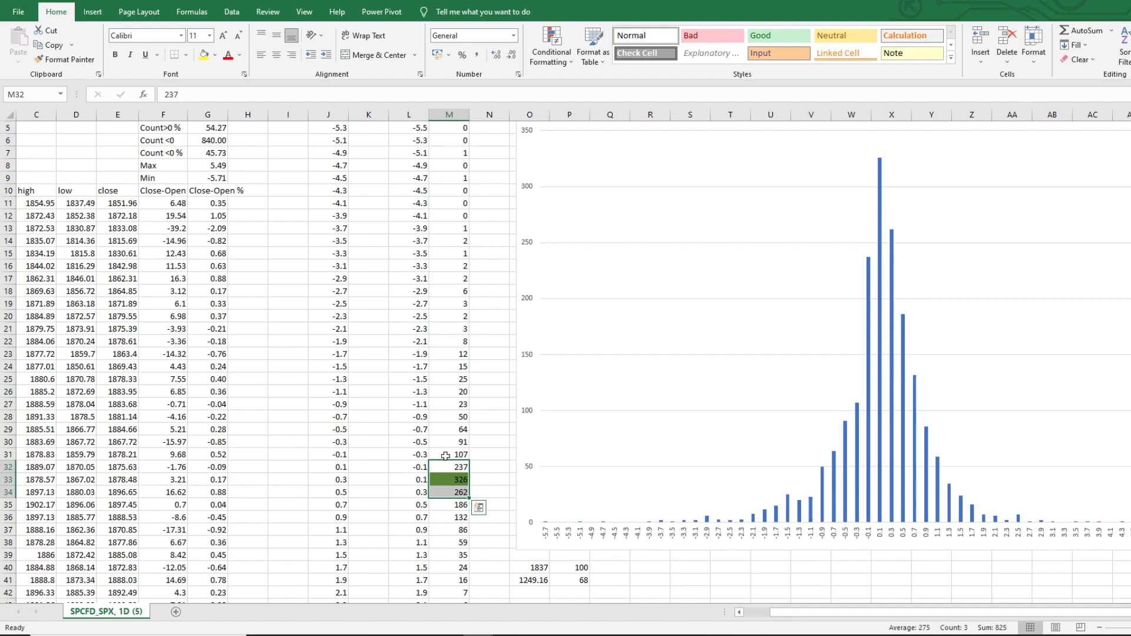
pyautogui.moveTo(440, 507); pyautogui.dragTo(440, 466)
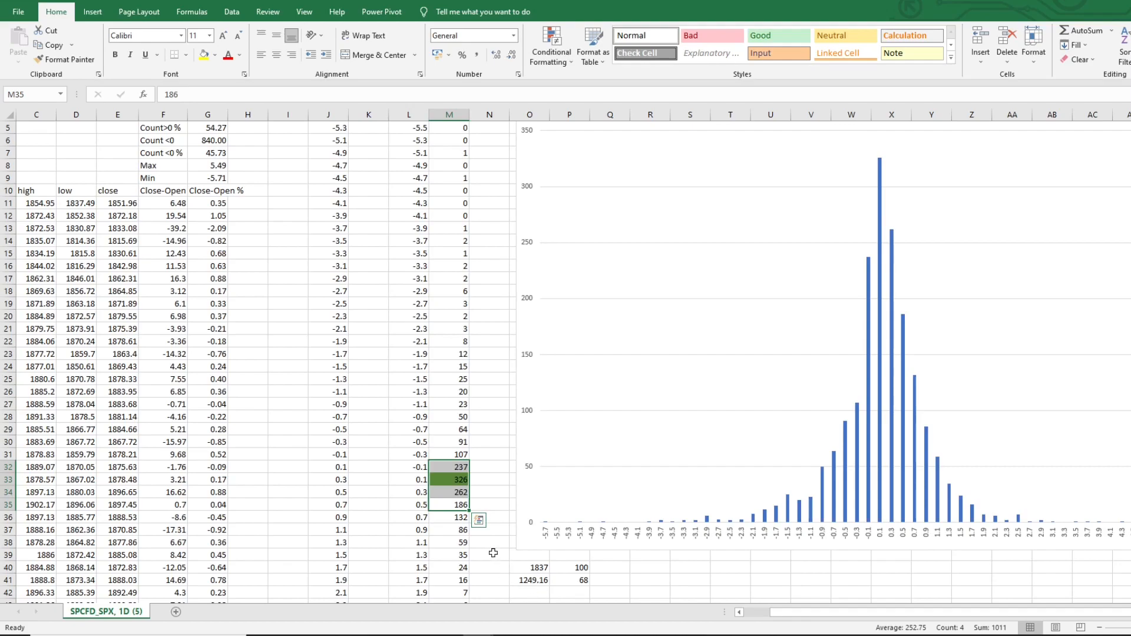
pyautogui.click(494, 505)
pyautogui.write('=')
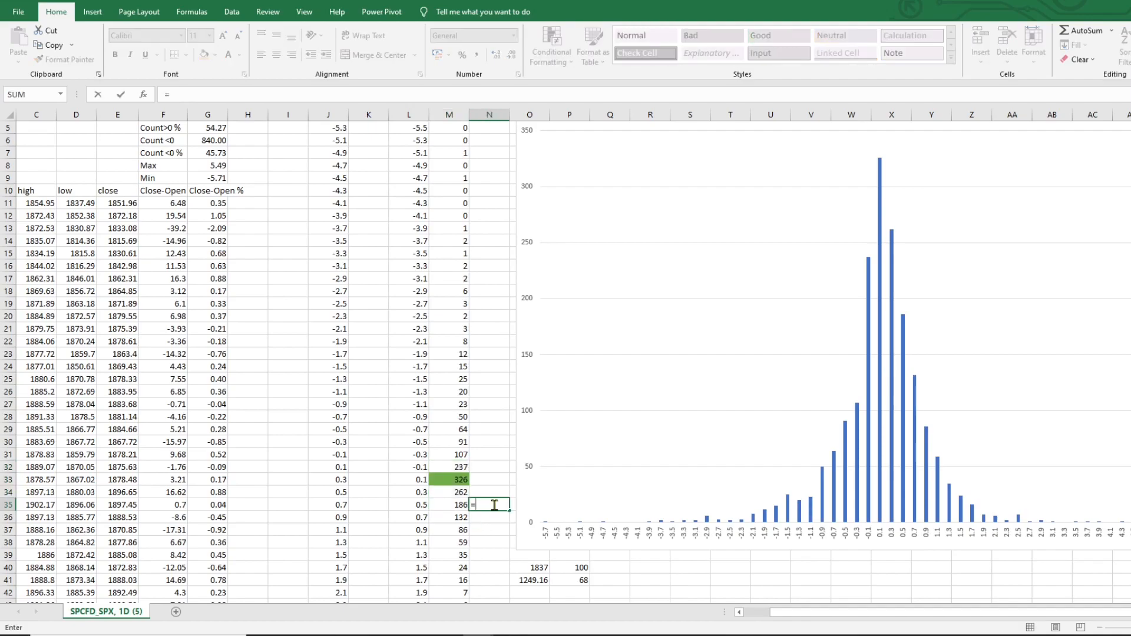
pyautogui.write('sum(')
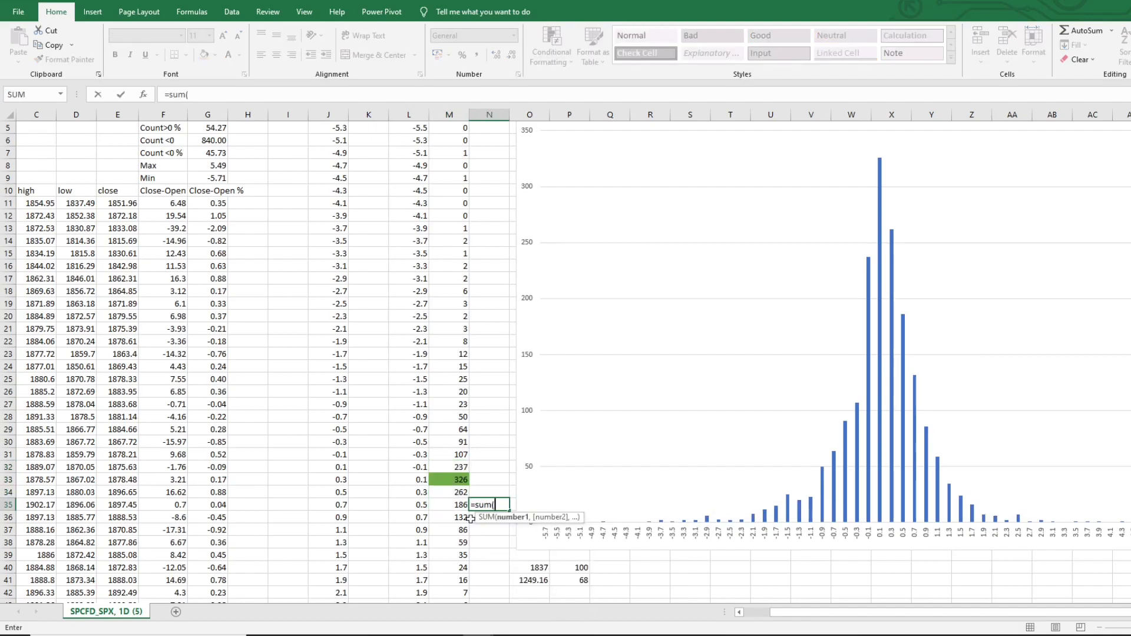
pyautogui.moveTo(455, 517); pyautogui.dragTo(457, 457)
pyautogui.press('Return')
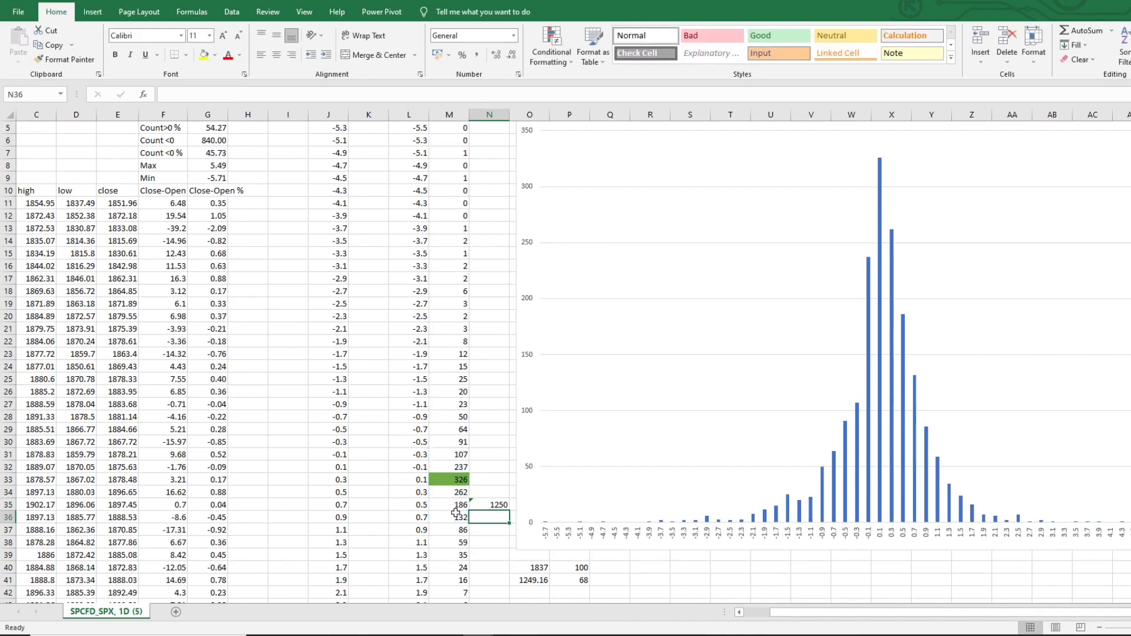
# Fill frequencies M31:M35 with gold, then give the peak cell M33 its green fill again
pyautogui.moveTo(451, 504); pyautogui.dragTo(451, 454)
pyautogui.rightClick(451, 454)
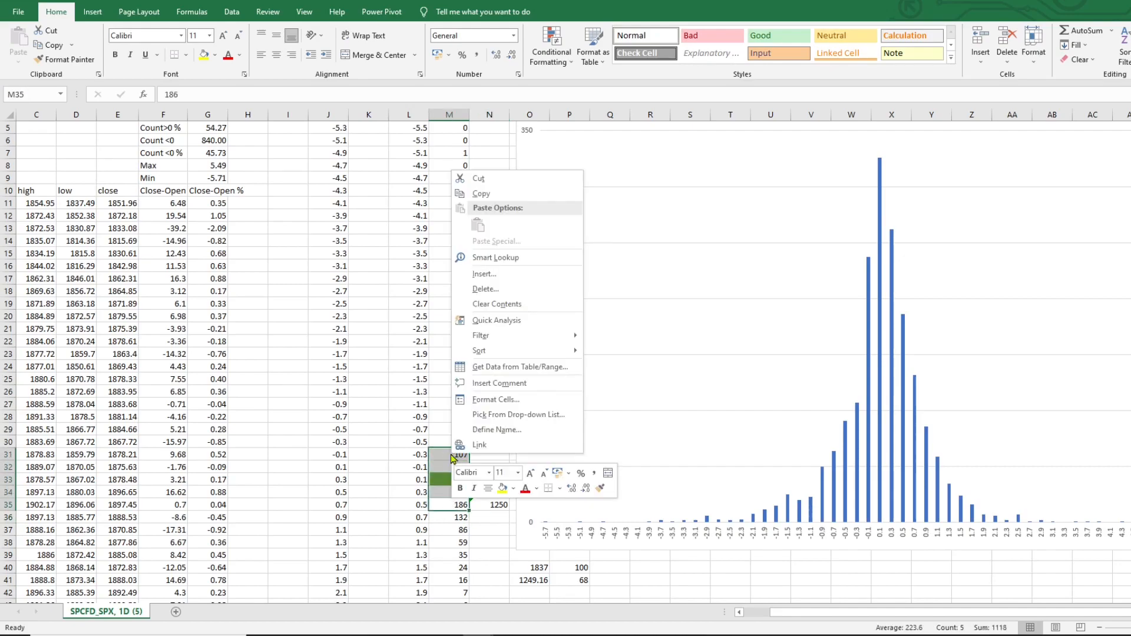
pyautogui.click(500, 400)
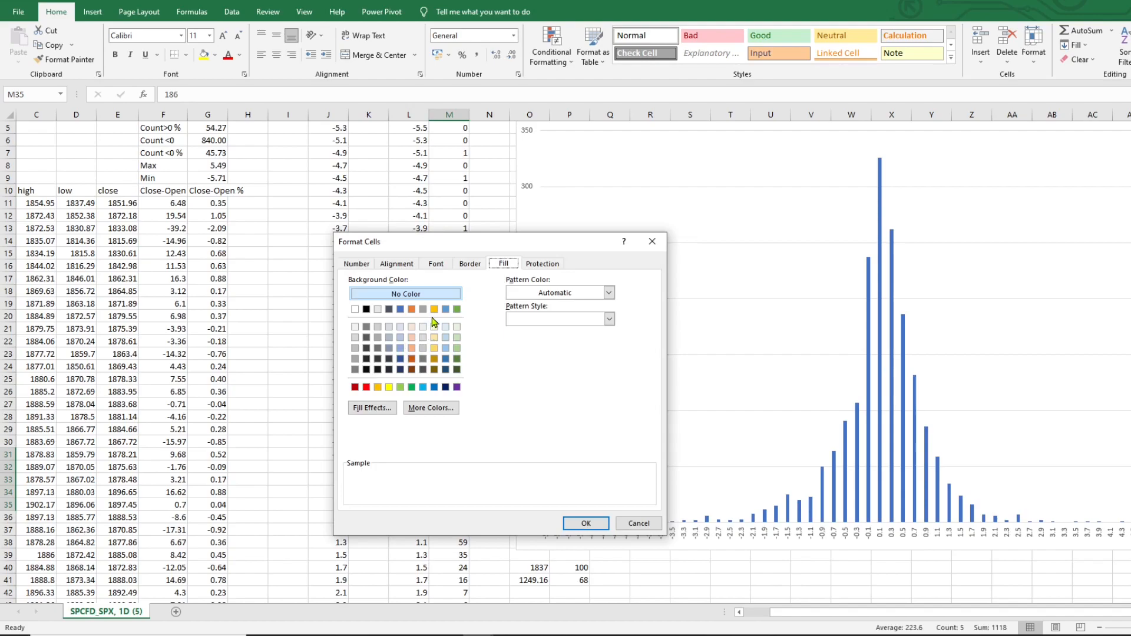
pyautogui.click(434, 308)
pyautogui.click(573, 524)
pyautogui.click(451, 480)
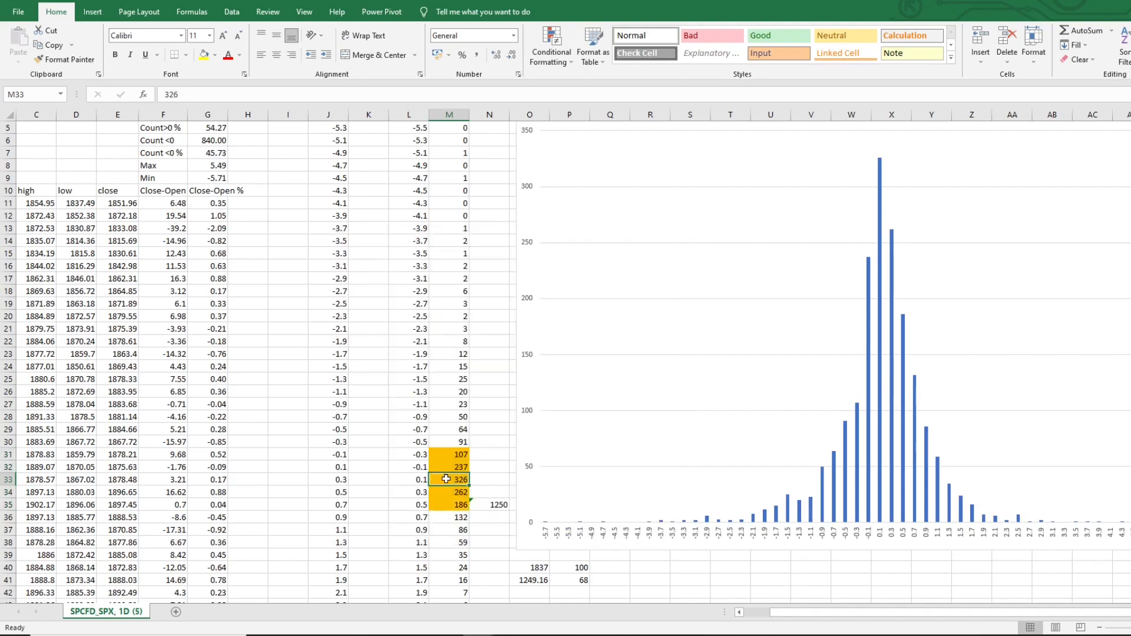
pyautogui.rightClick(450, 479)
pyautogui.click(489, 425)
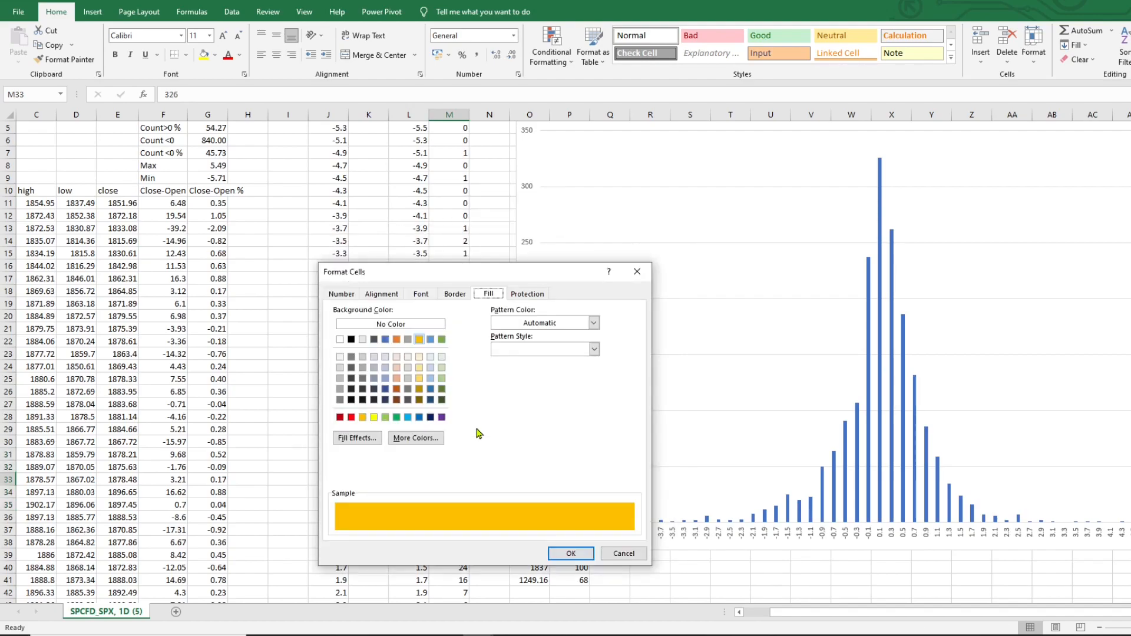
pyautogui.click(442, 340)
pyautogui.click(571, 553)
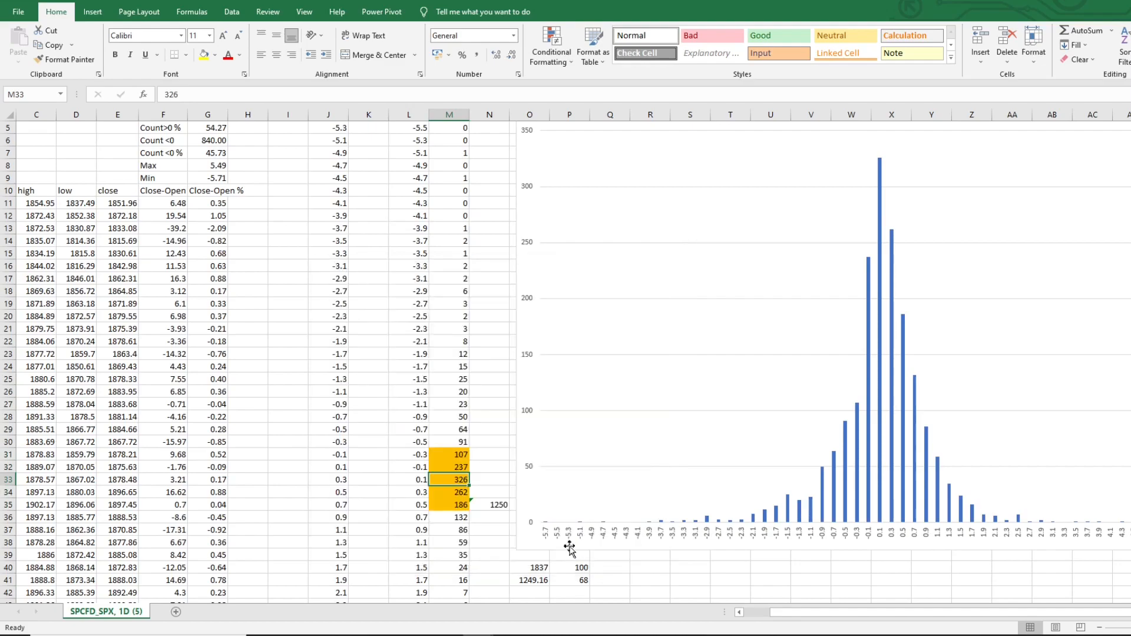
# Examine the bins from -0.3 to 0.5 together with their highlighted frequencies
pyautogui.click(489, 429)
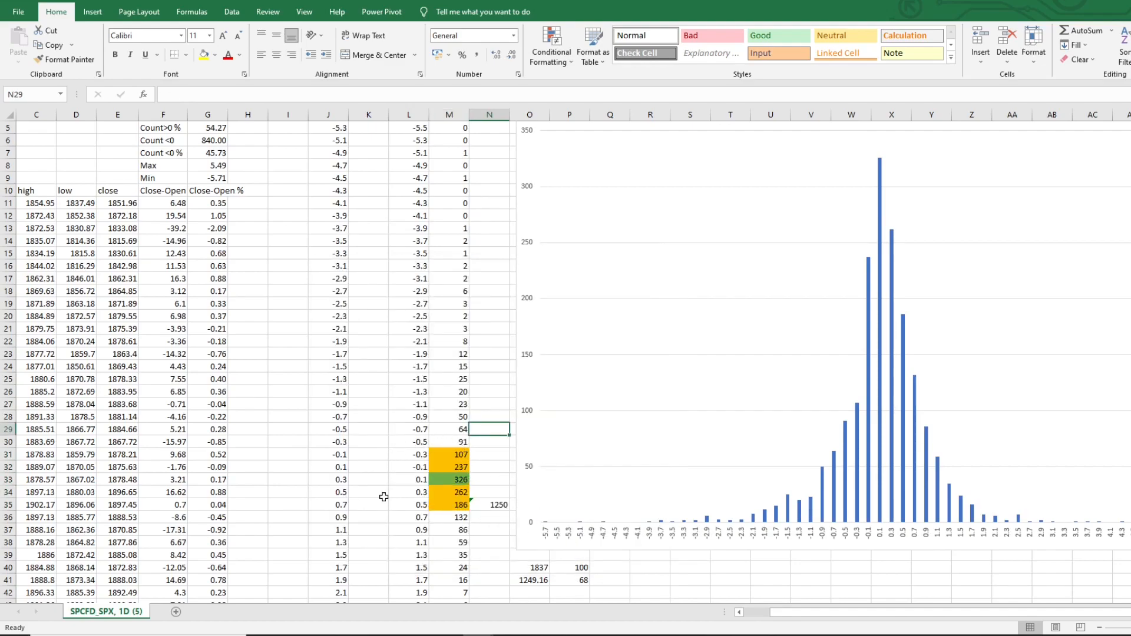
pyautogui.click(411, 453)
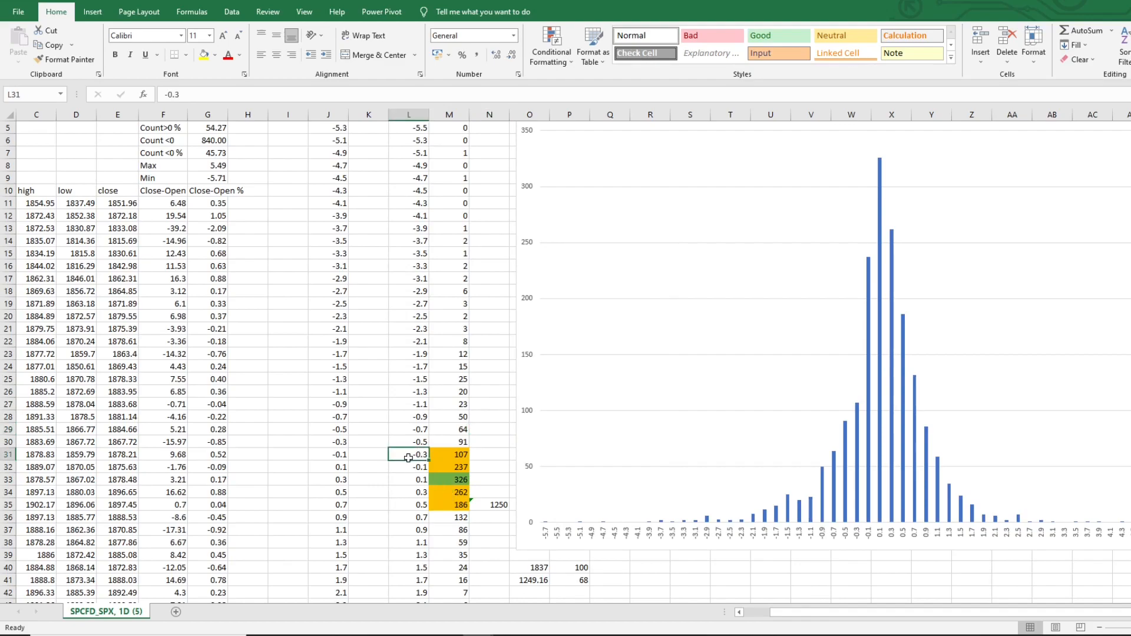
pyautogui.click(407, 507)
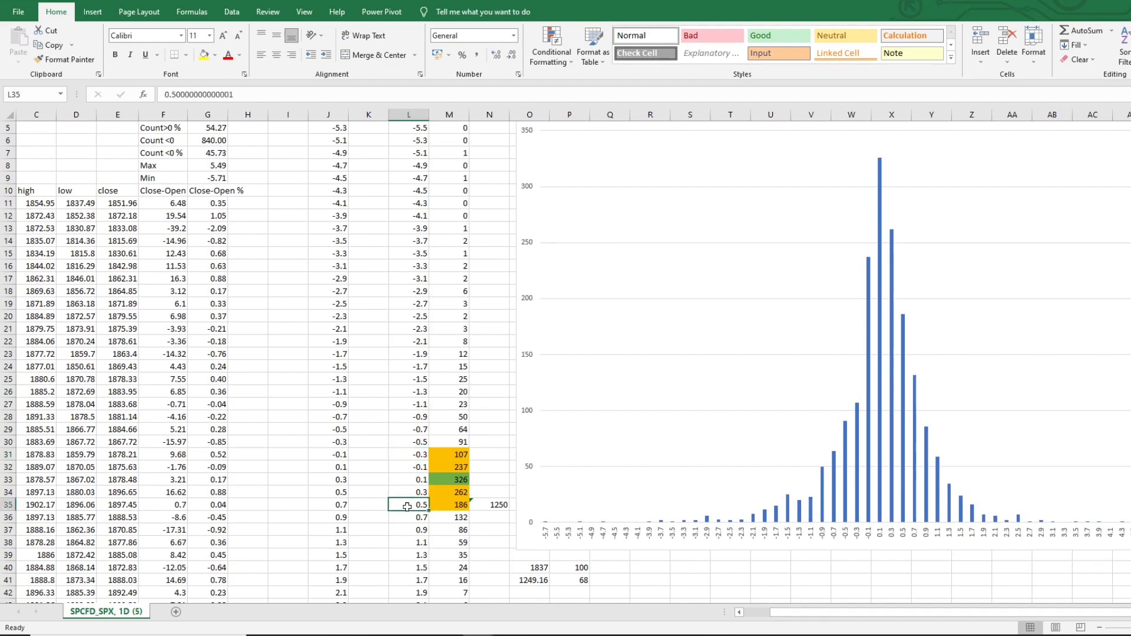
pyautogui.moveTo(406, 453); pyautogui.dragTo(451, 506)
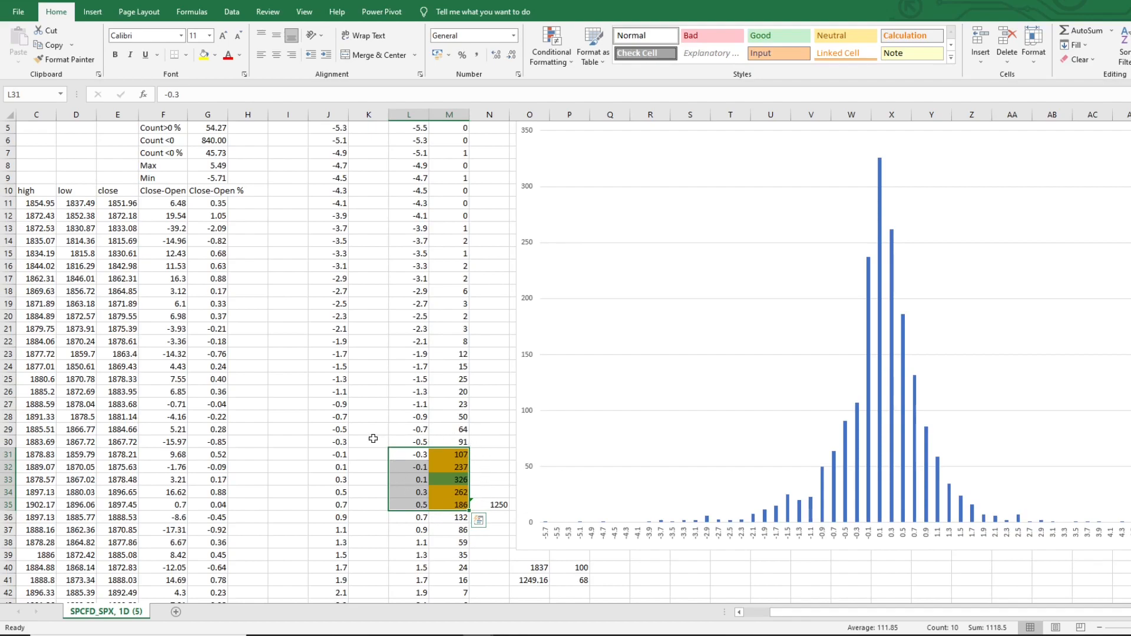
# Enter 1837 in R40, 100 in S40 and 95 in S41
pyautogui.click(650, 566)
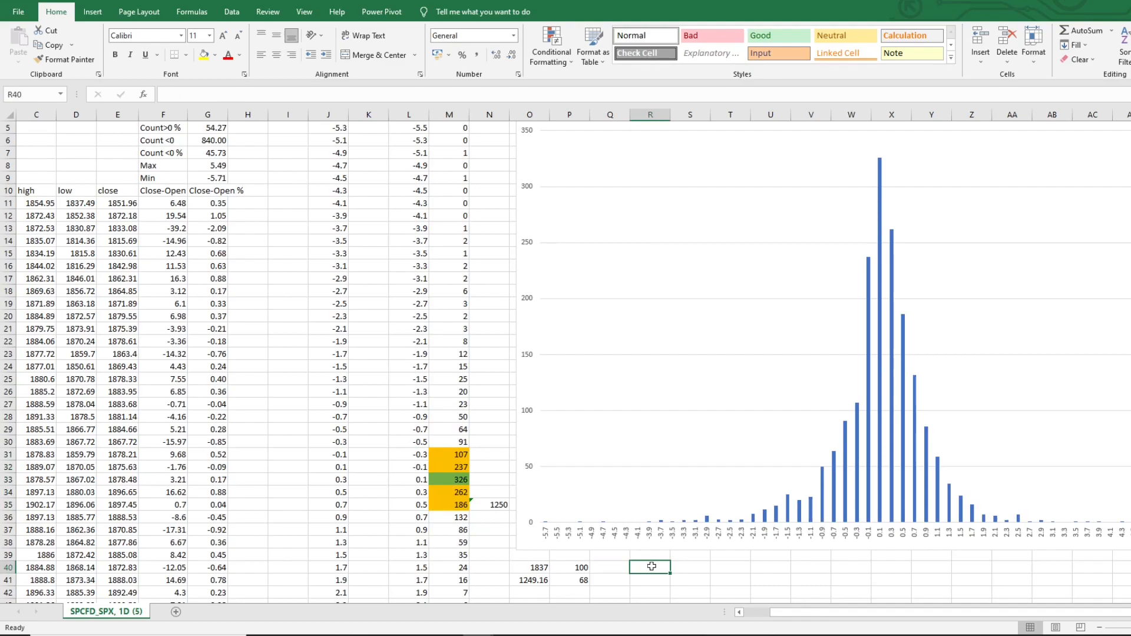
pyautogui.write('1837')
pyautogui.click(687, 571)
pyautogui.write('100')
pyautogui.click(695, 579)
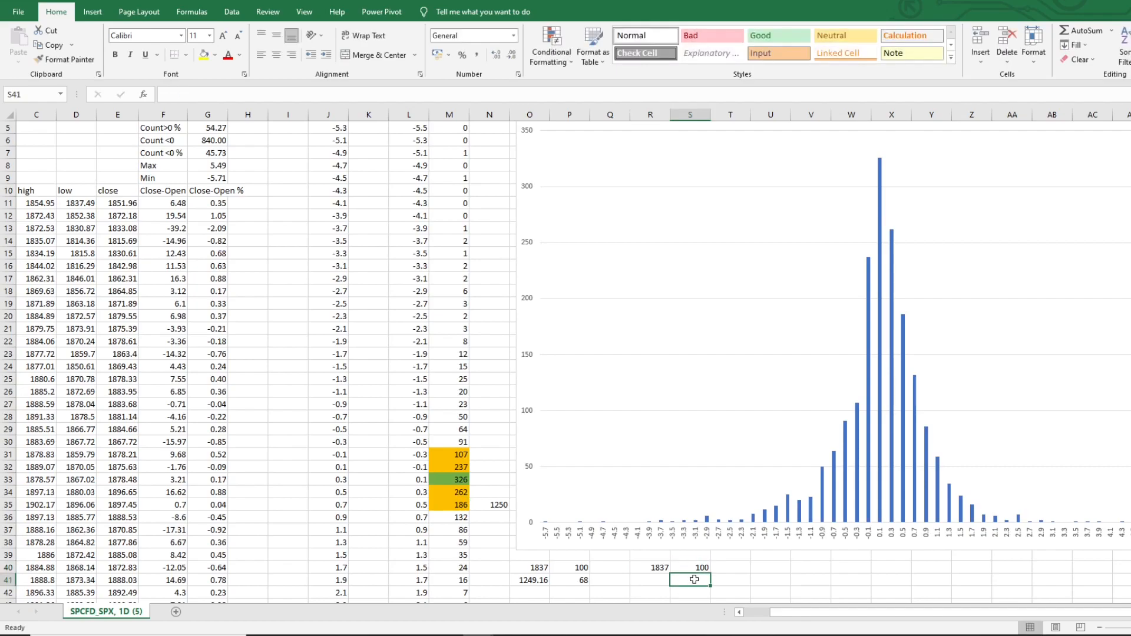
pyautogui.write('95')
# Calculate in R41 the count matching 95 percent with the formula =R40*S41/S40
pyautogui.click(659, 580)
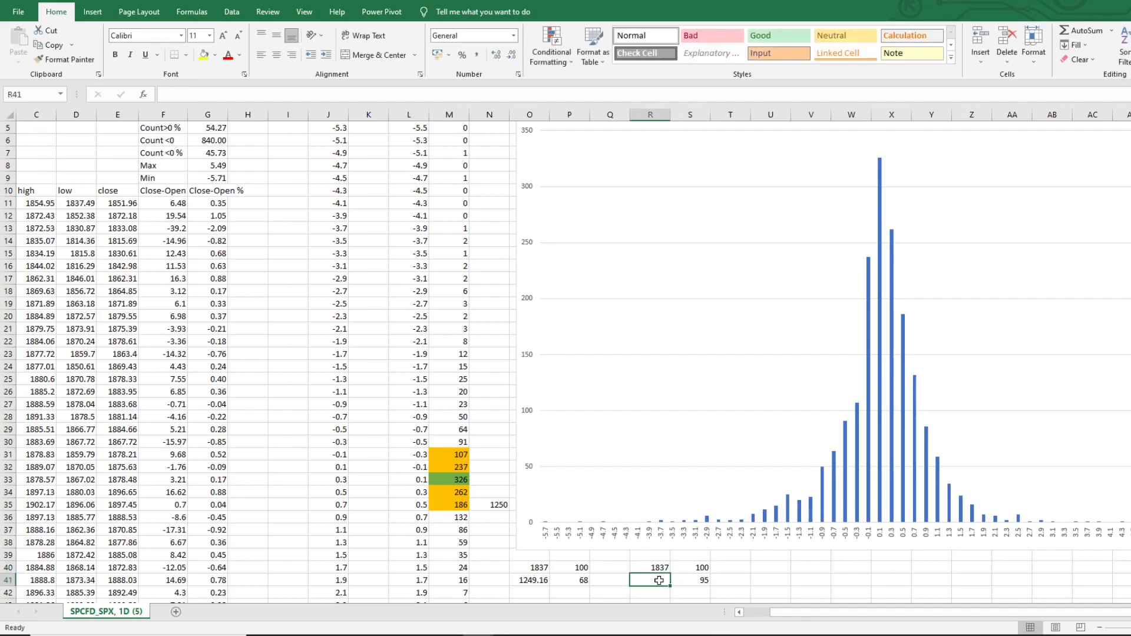
pyautogui.write('=')
pyautogui.click(654, 568)
pyautogui.write('*')
pyautogui.click(690, 577)
pyautogui.write('/')
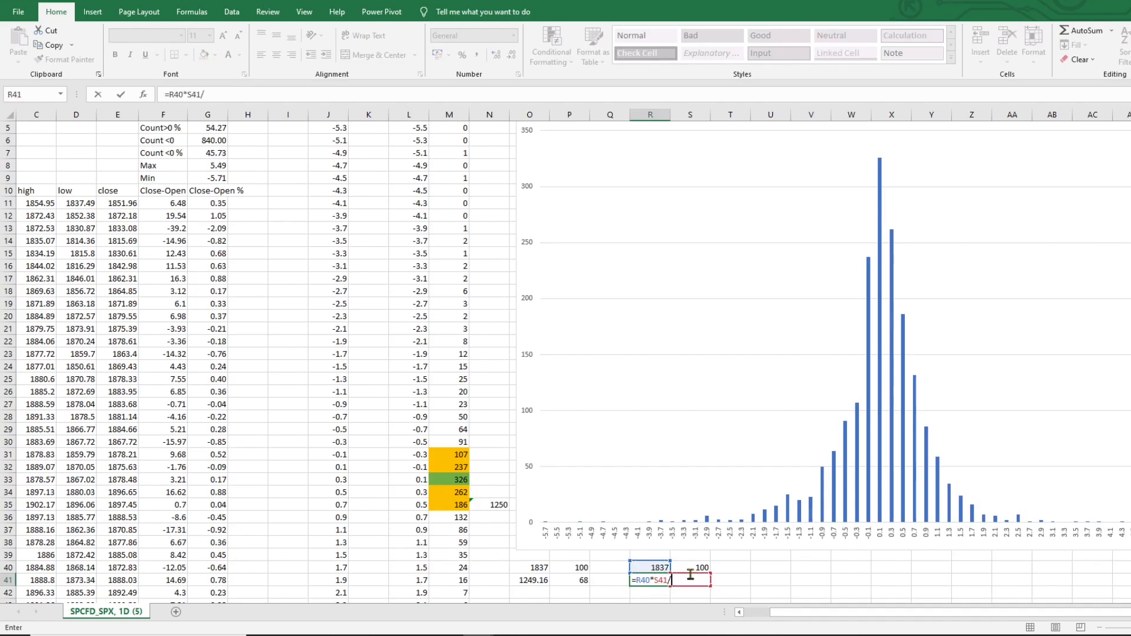
pyautogui.click(691, 567)
pyautogui.press('Return')
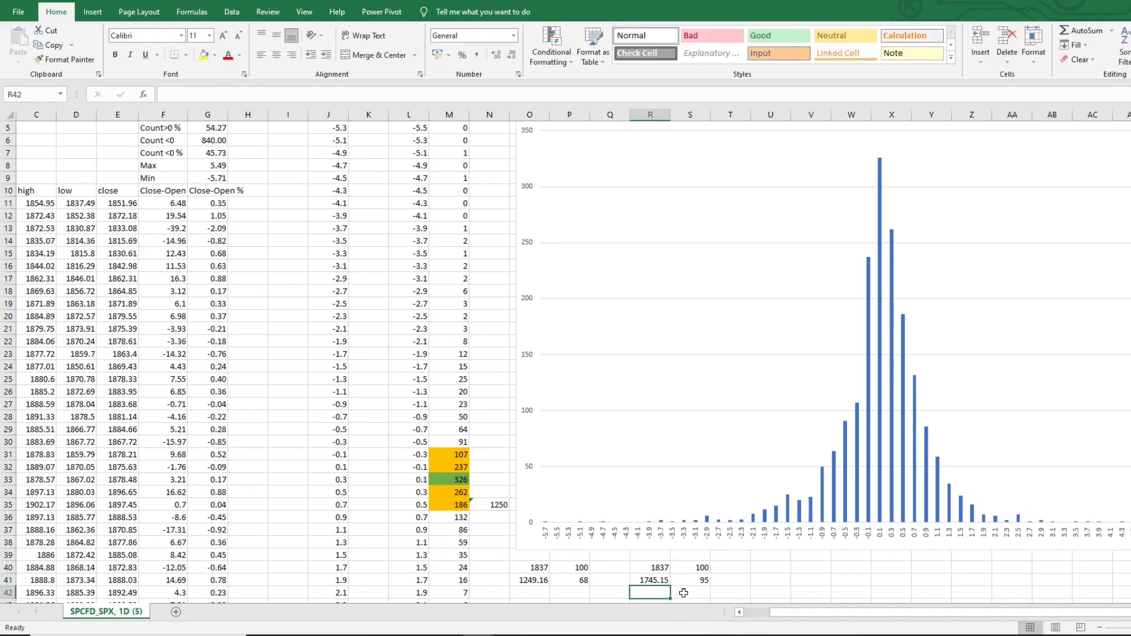
pyautogui.click(643, 581)
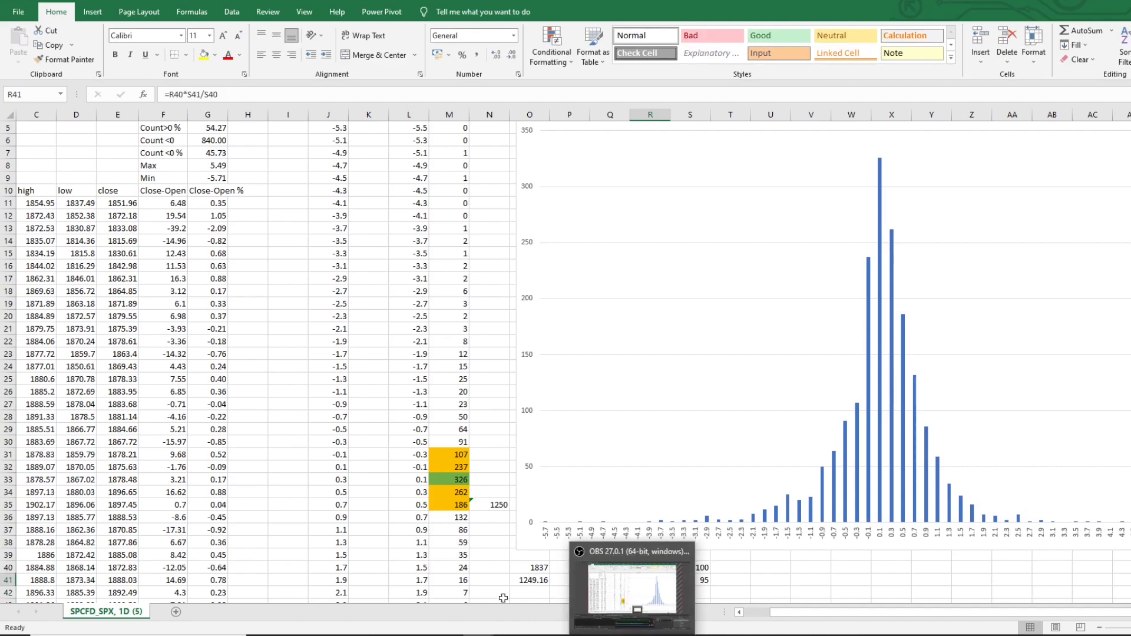
pyautogui.click(761, 612)
pyautogui.click(768, 593)
pyautogui.moveTo(846, 616); pyautogui.dragTo(866, 616)
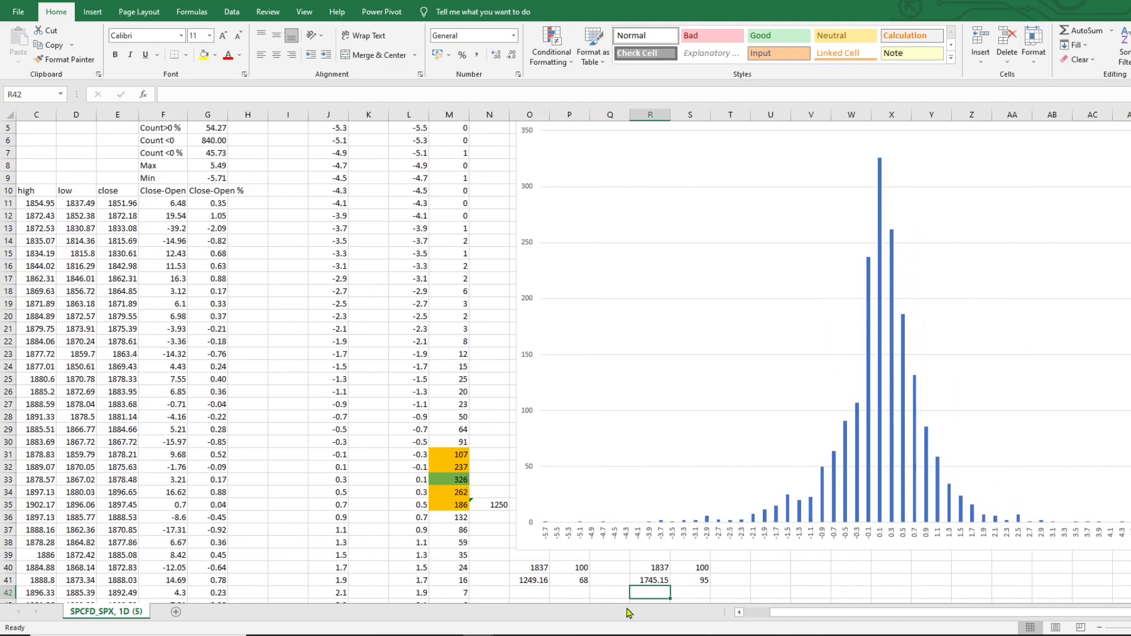
pyautogui.click(705, 578)
pyautogui.click(643, 576)
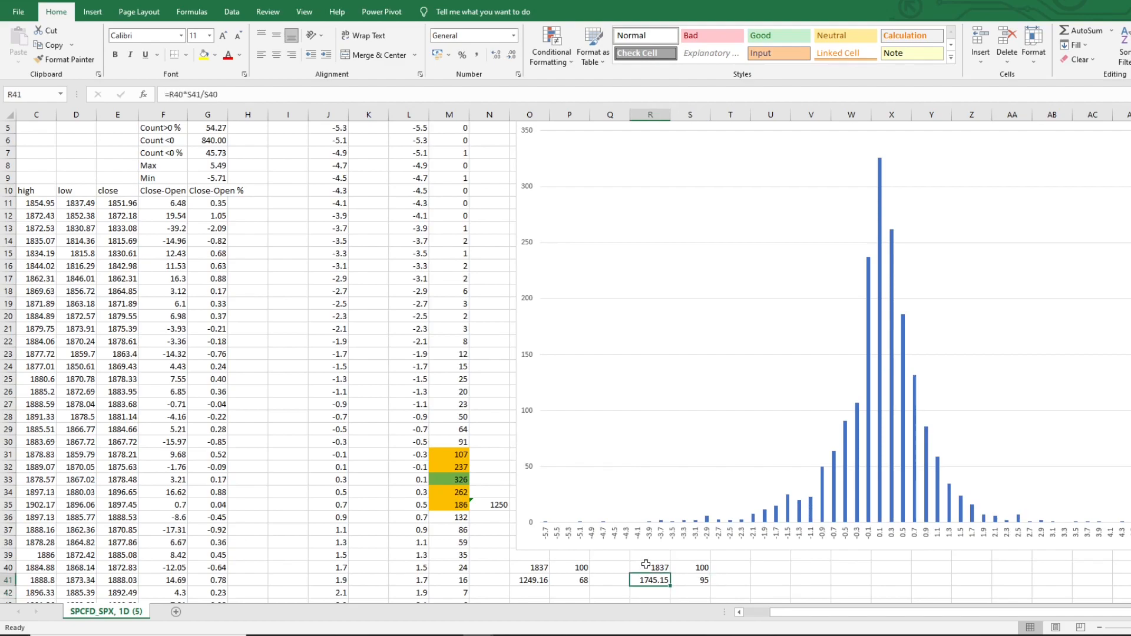